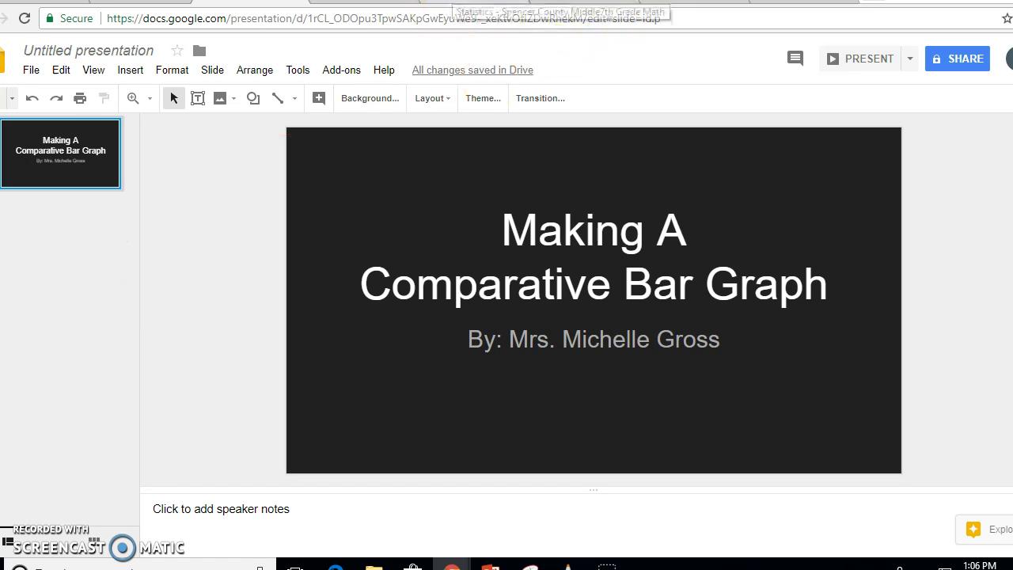
- View the Graph 5 Favorite Class bar chart in the statistics project document, then go to the survey results
left_click(838, 2)
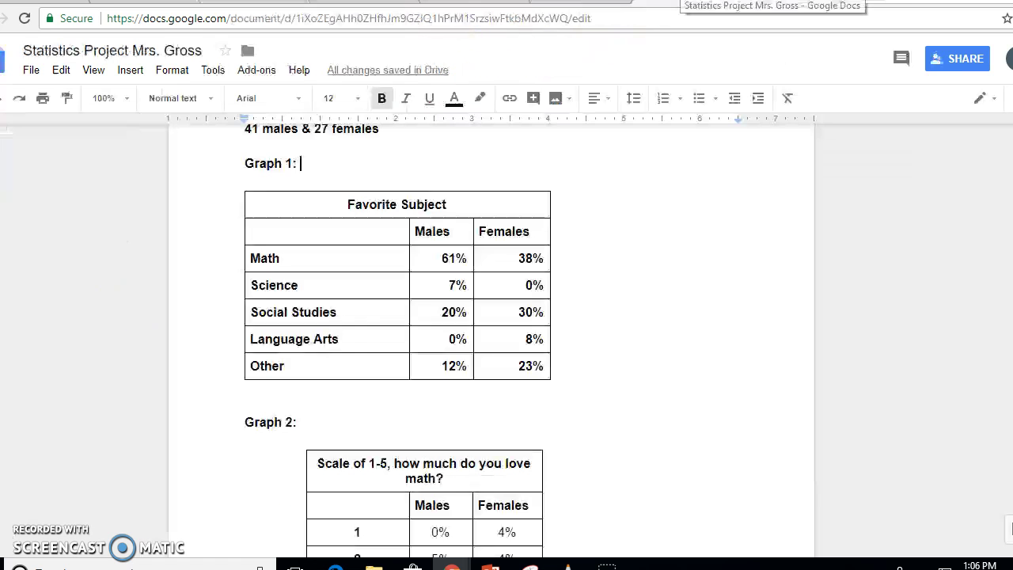
scroll(430, 328, "down", 12)
scroll(436, 333, "down", 6)
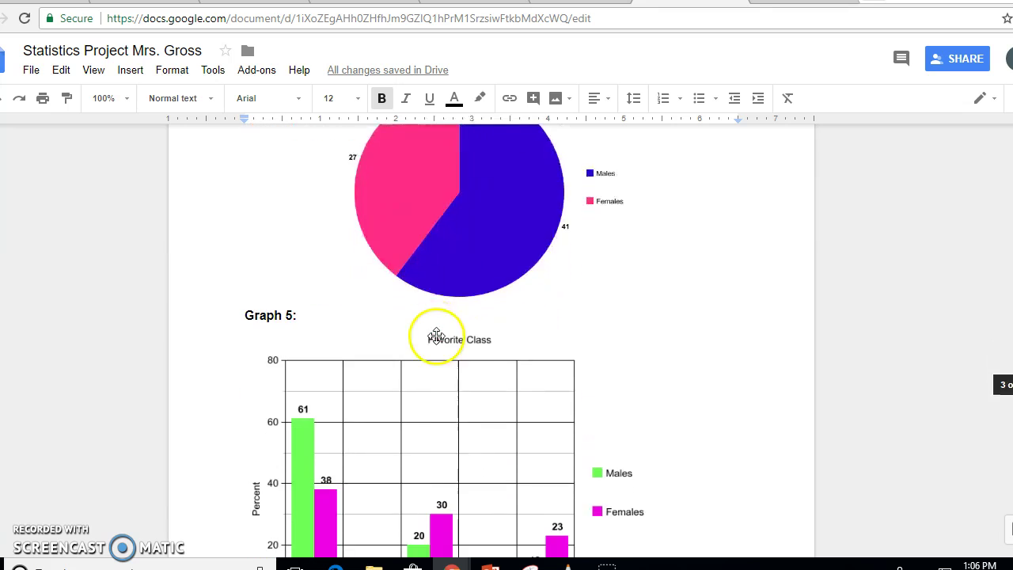
scroll(470, 398, "up", 1)
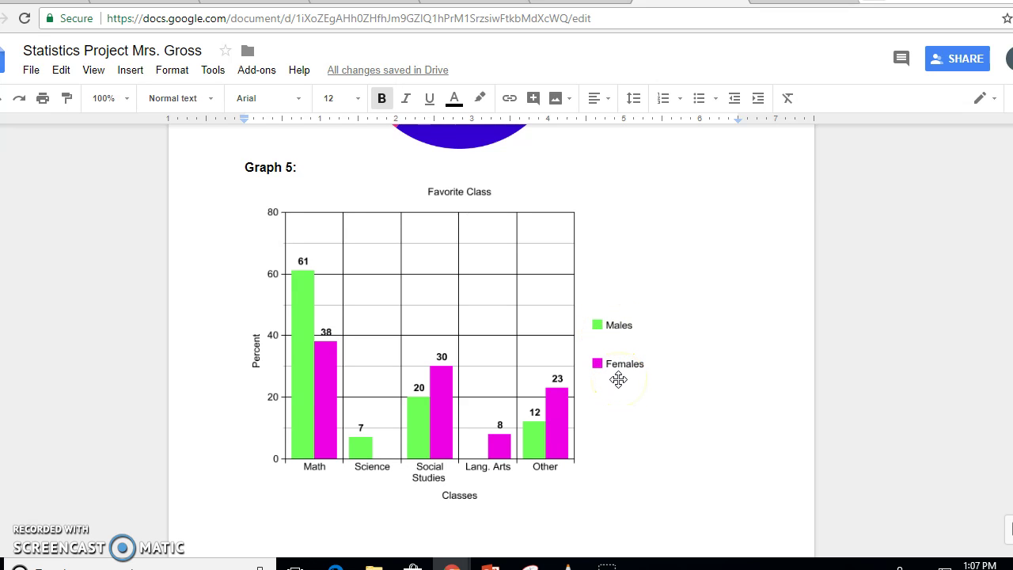
left_click(367, 2)
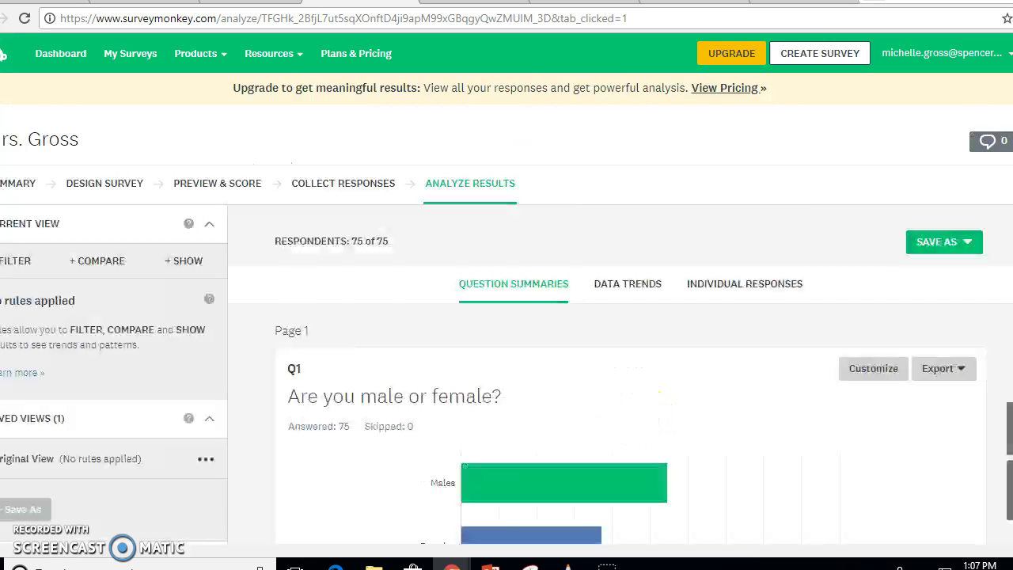
- Scroll through all 75 respondents' Question Summaries to review Q4's love, it is ok and hate percentages
scroll(538, 273, "down", 3)
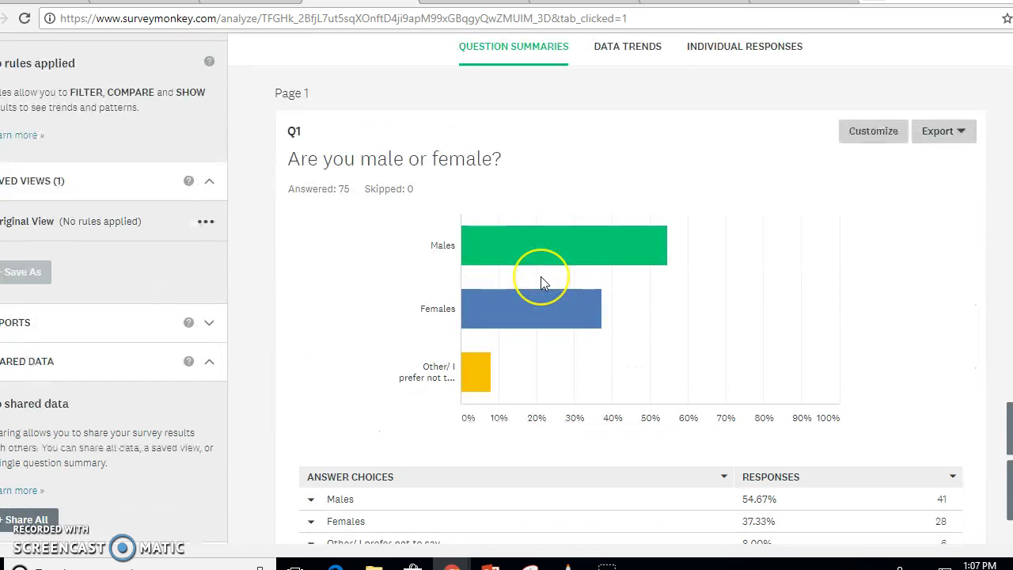
scroll(540, 282, "down", 4)
scroll(541, 284, "down", 10)
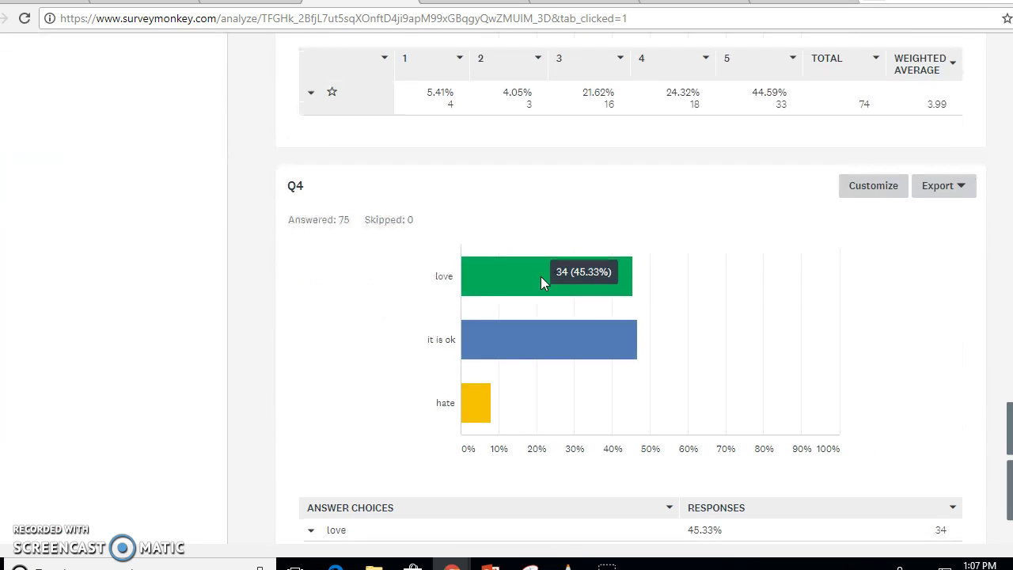
scroll(541, 278, "down", 1)
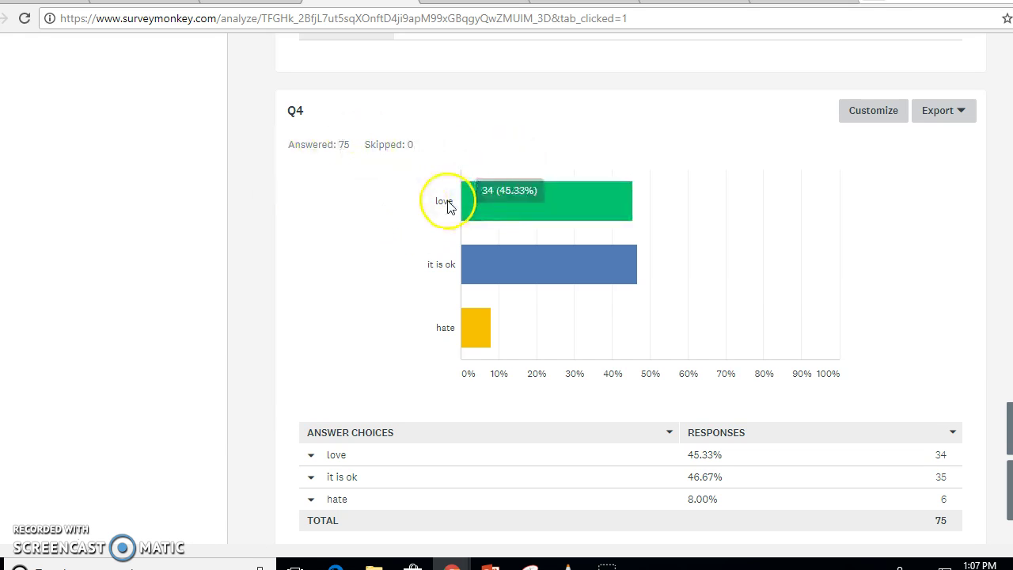
mouse_move(465, 330)
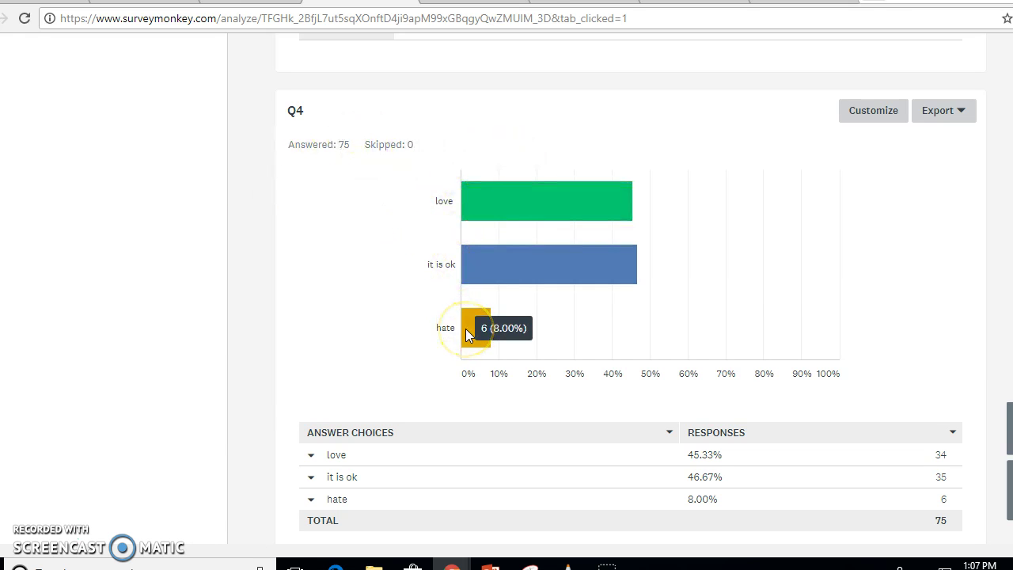
scroll(467, 334, "up", 20)
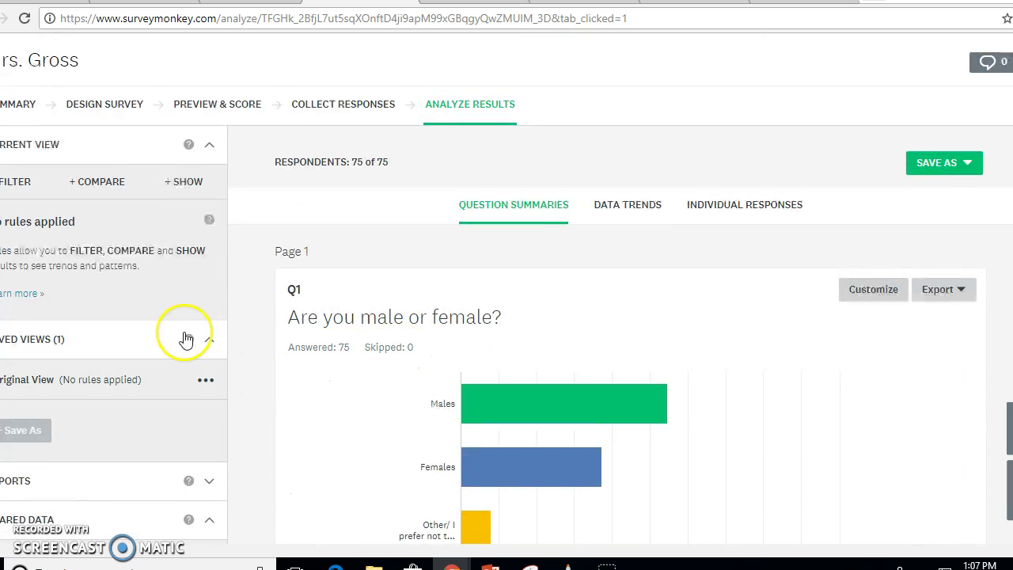
scroll(395, 317, "down", 2)
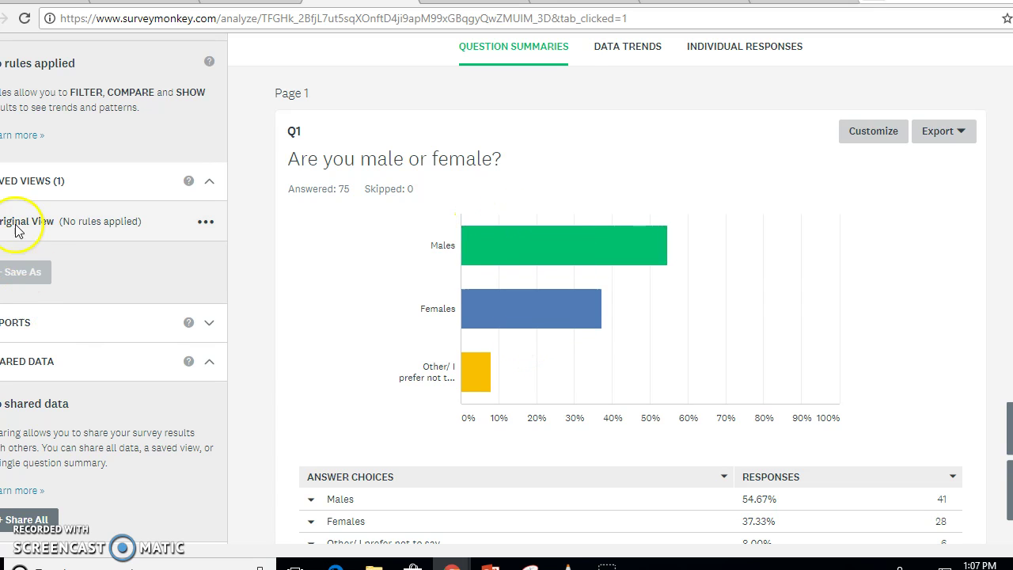
scroll(129, 336, "up", 2)
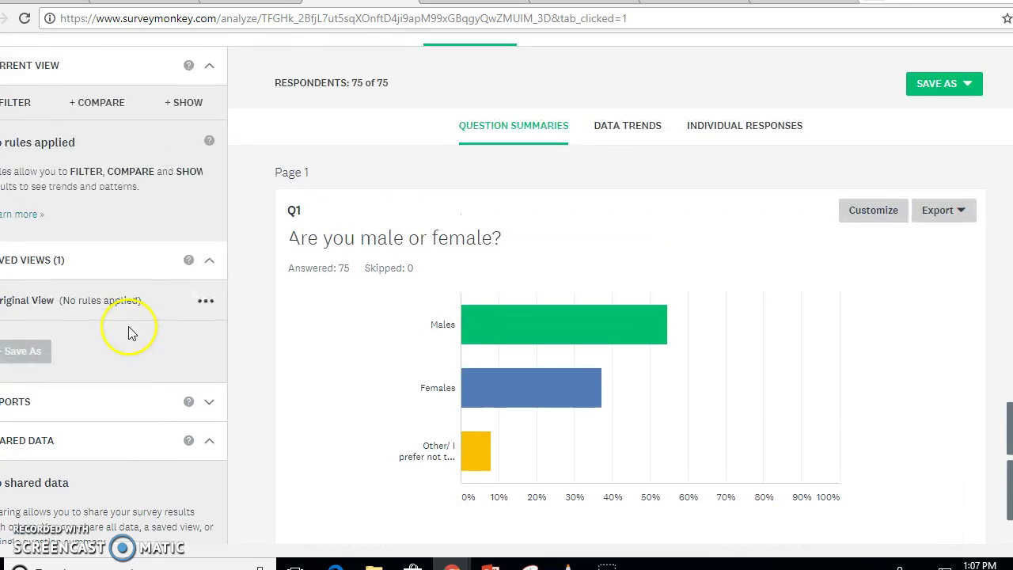
left_click(18, 184)
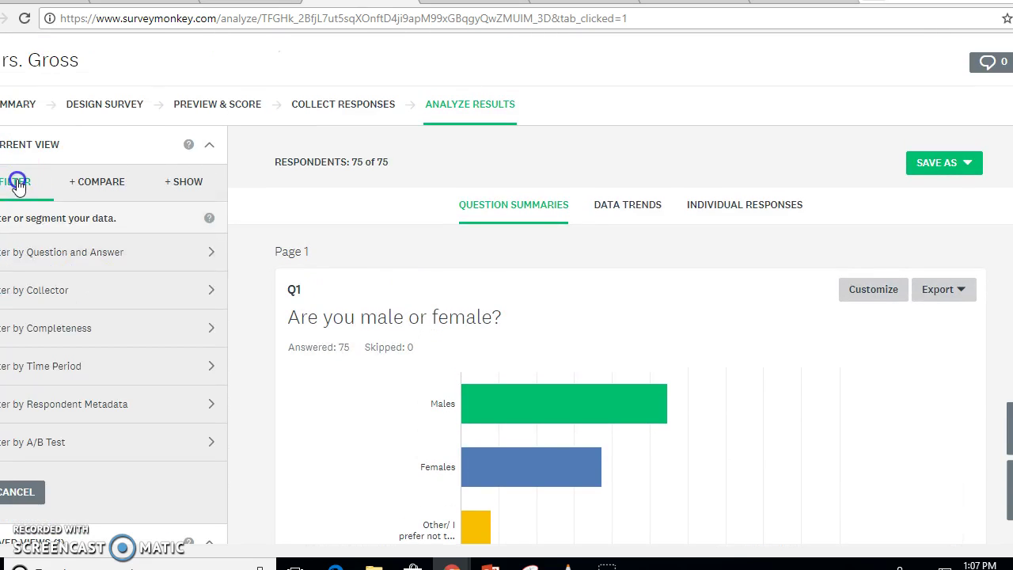
- Add a Filter by Question and Answer on Q1 keeping only Males
left_click(61, 253)
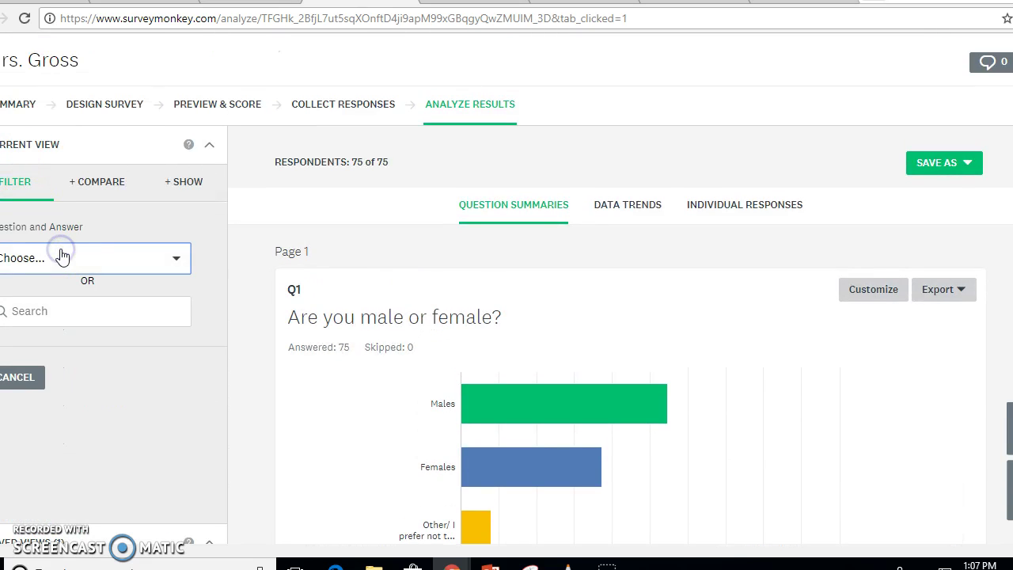
left_click(61, 261)
left_click(69, 296)
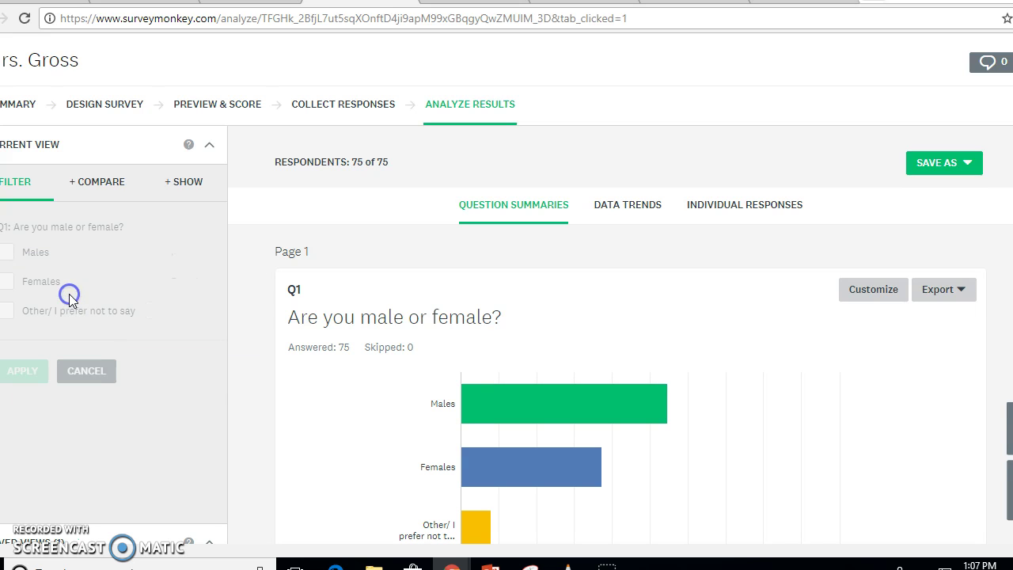
left_click(2, 252)
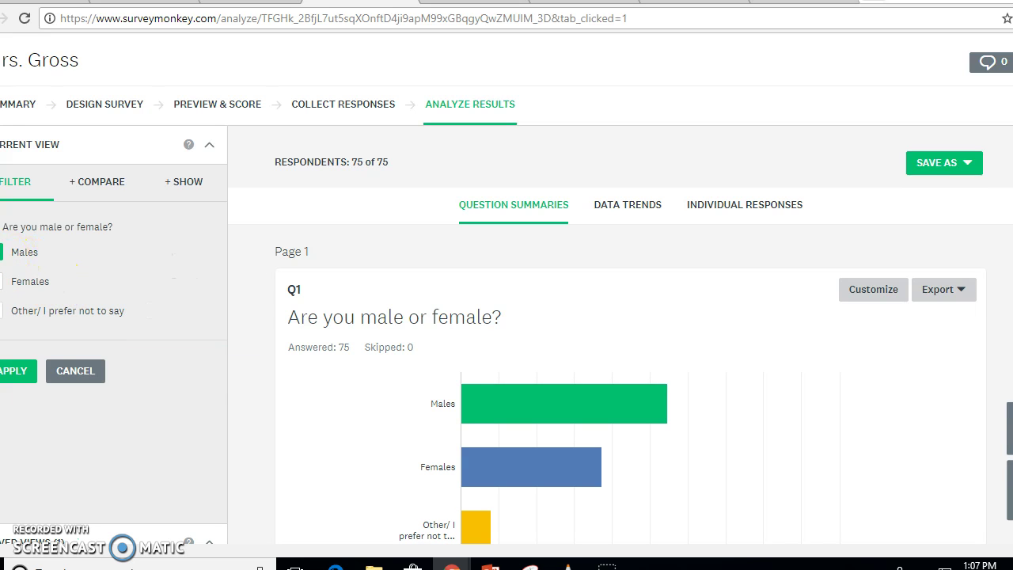
left_click(11, 372)
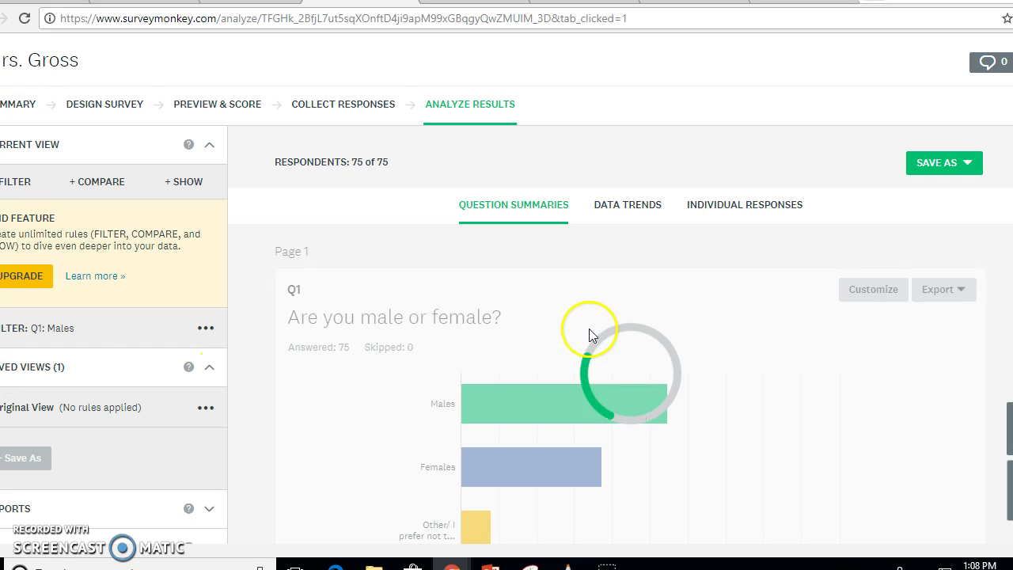
- Review the 41 male respondents' Q4 love, it is ok and hate results
scroll(592, 332, "down", 3)
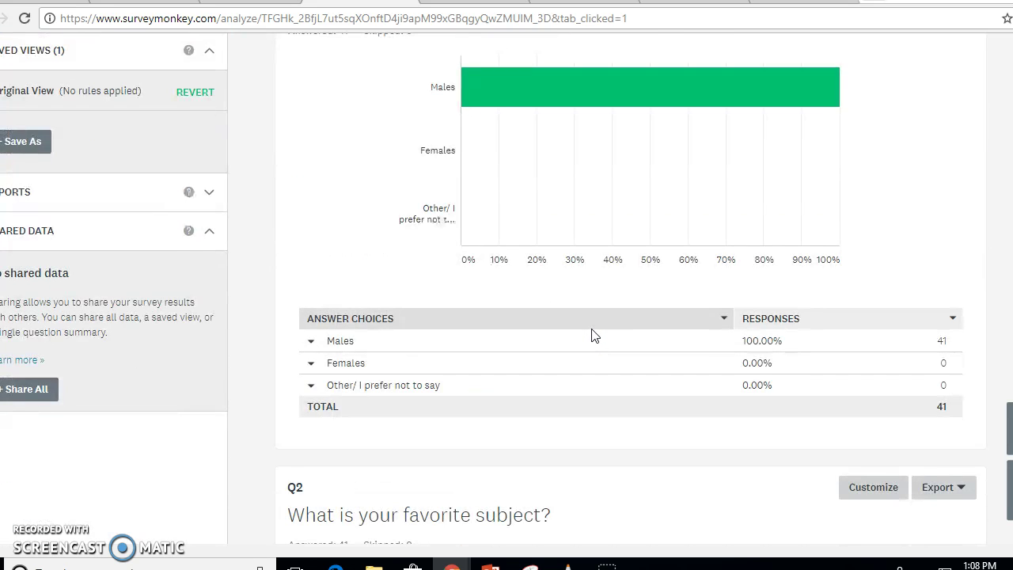
scroll(567, 249, "down", 1)
scroll(567, 249, "up", 3)
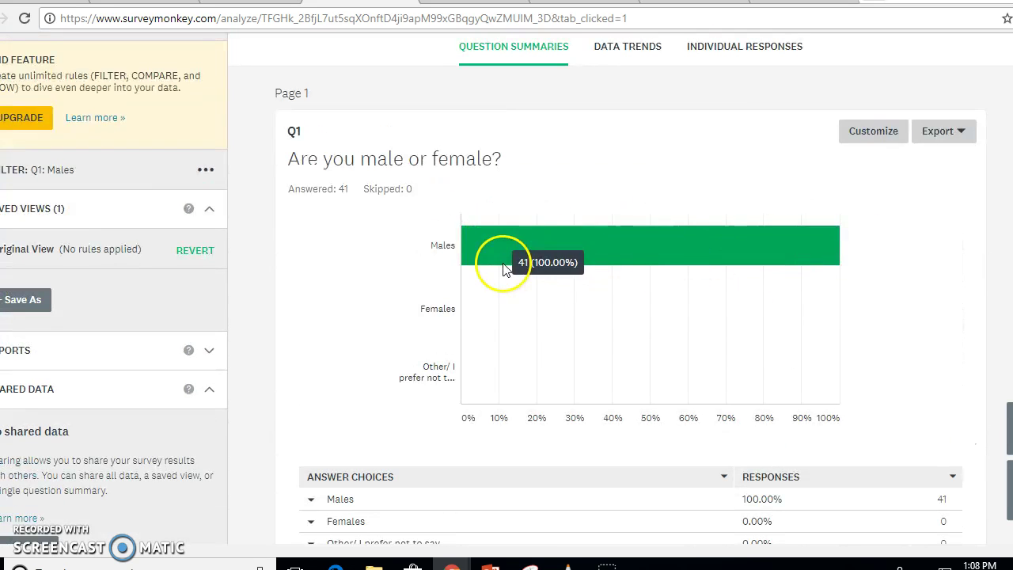
scroll(586, 277, "down", 14)
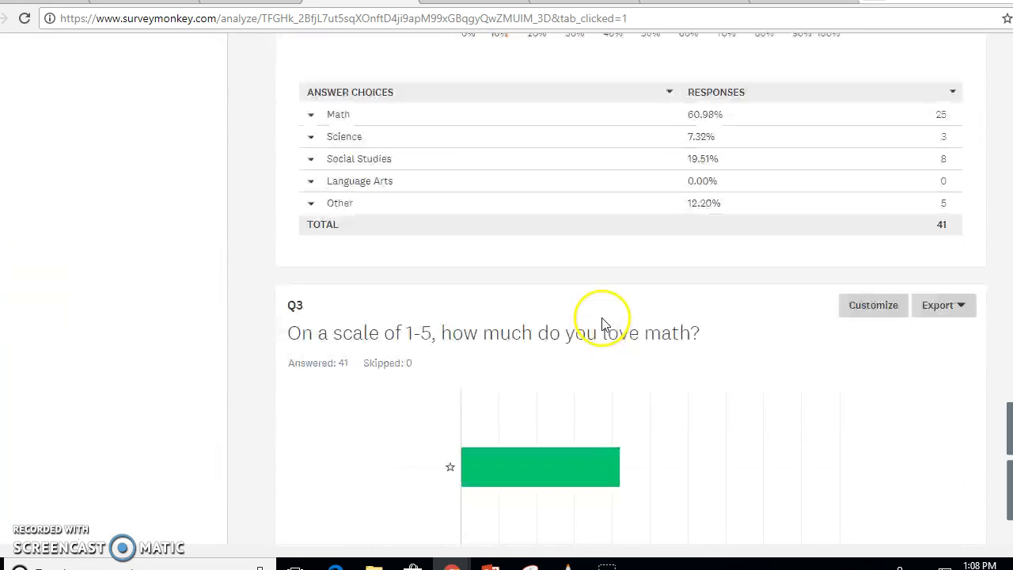
scroll(601, 320, "down", 6)
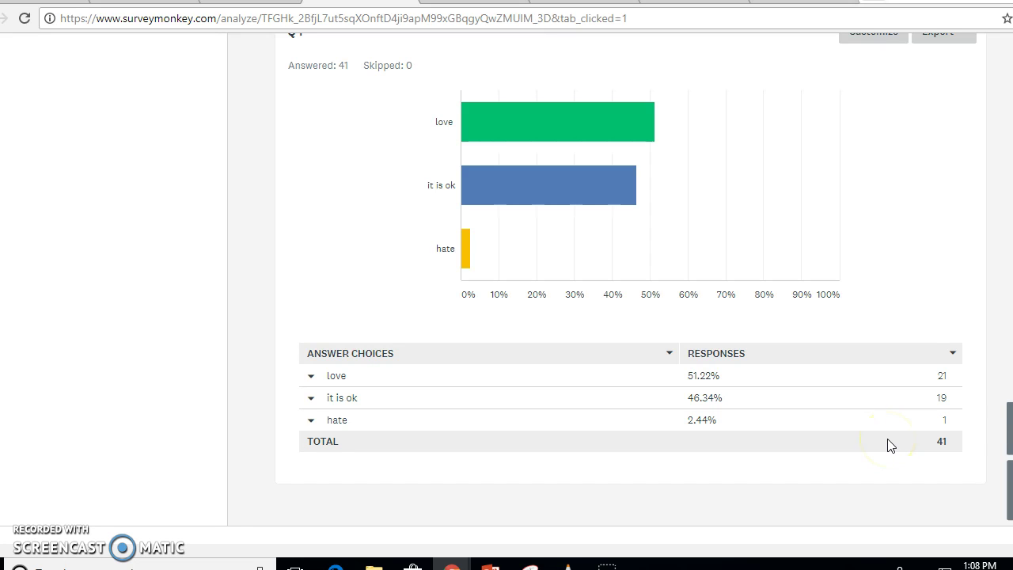
left_click(838, 447)
scroll(692, 431, "up", 10)
scroll(693, 431, "up", 10)
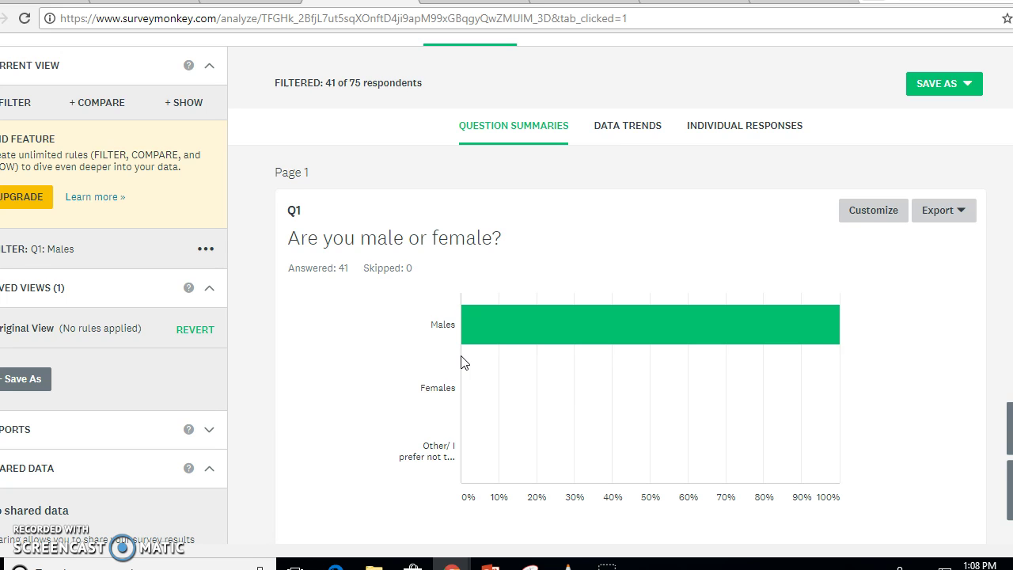
left_click(199, 250)
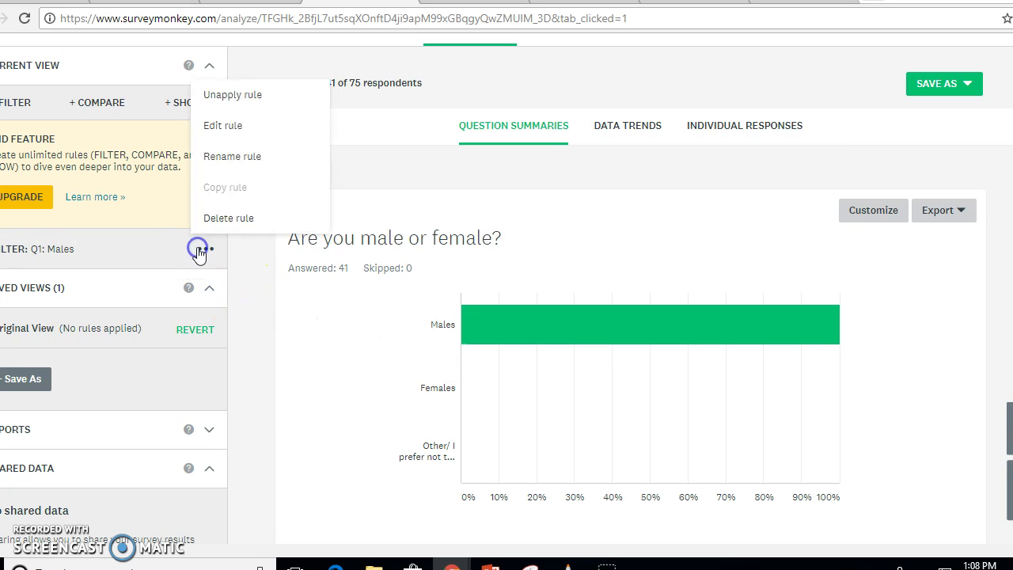
- Switch the Q1 filter to Females and view Q4's table (28 answered, 53.57% it is ok)
left_click(223, 125)
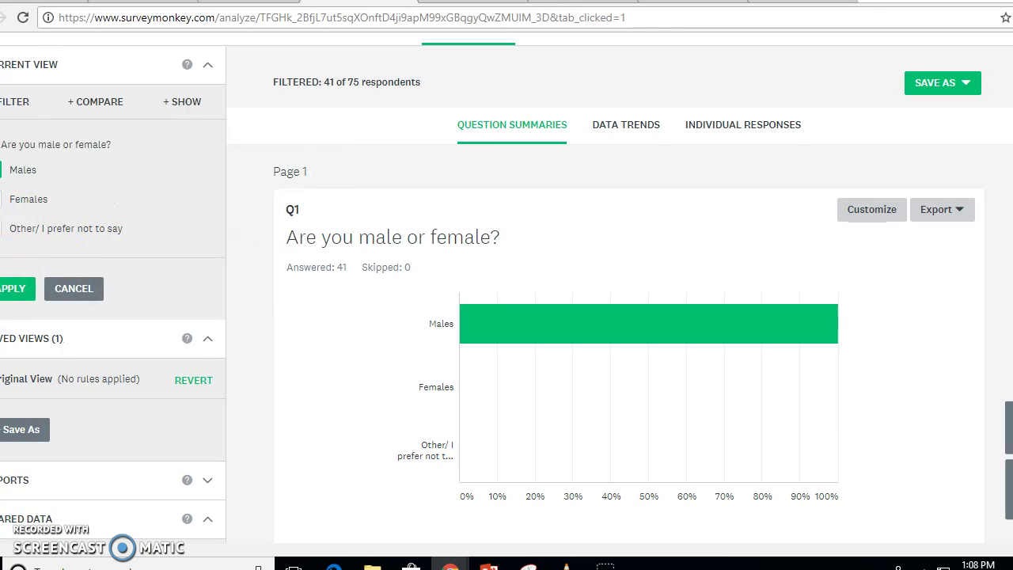
left_click(0, 199)
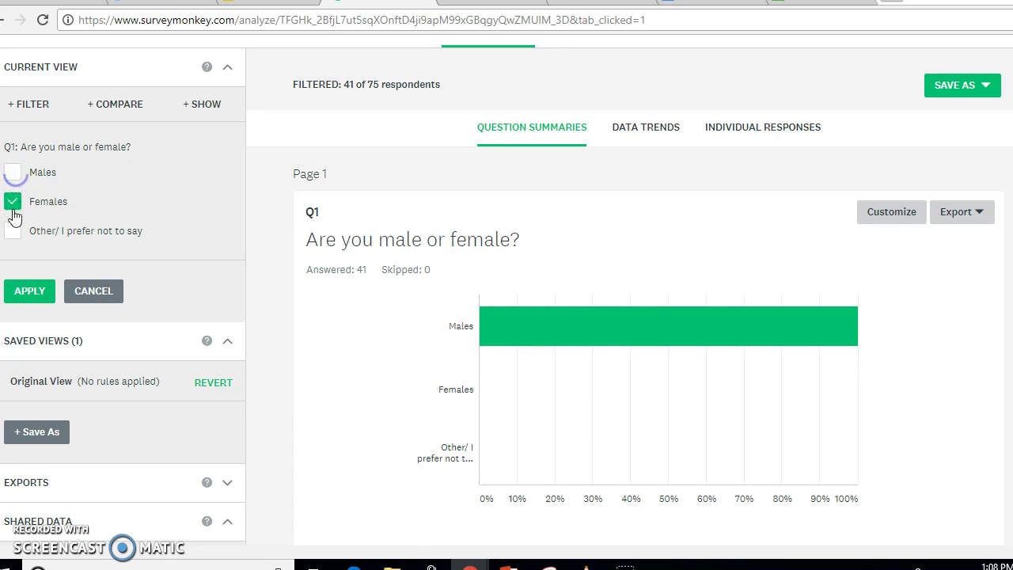
left_click(36, 290)
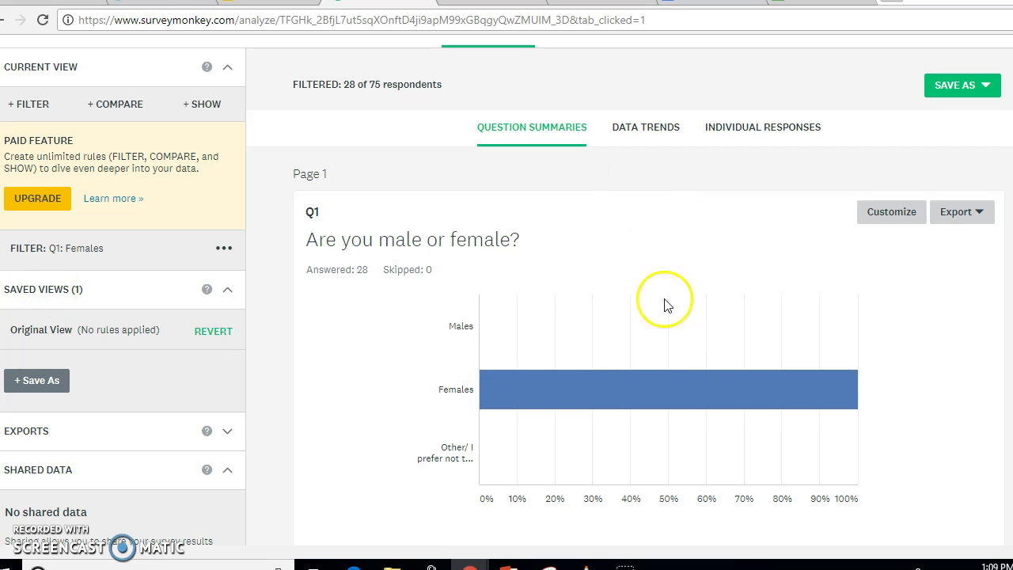
scroll(633, 380, "down", 3)
scroll(633, 380, "down", 12)
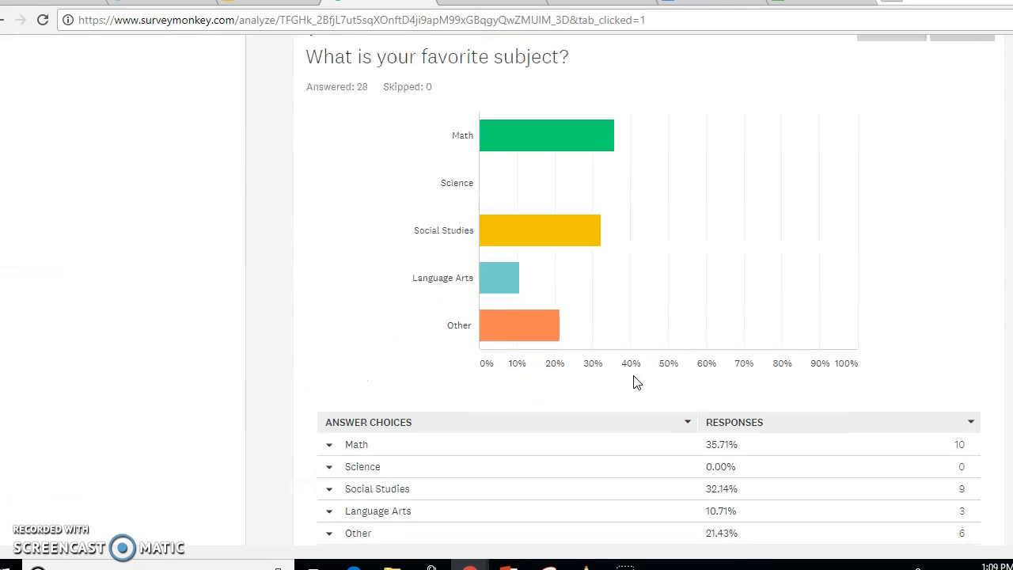
scroll(636, 379, "down", 8)
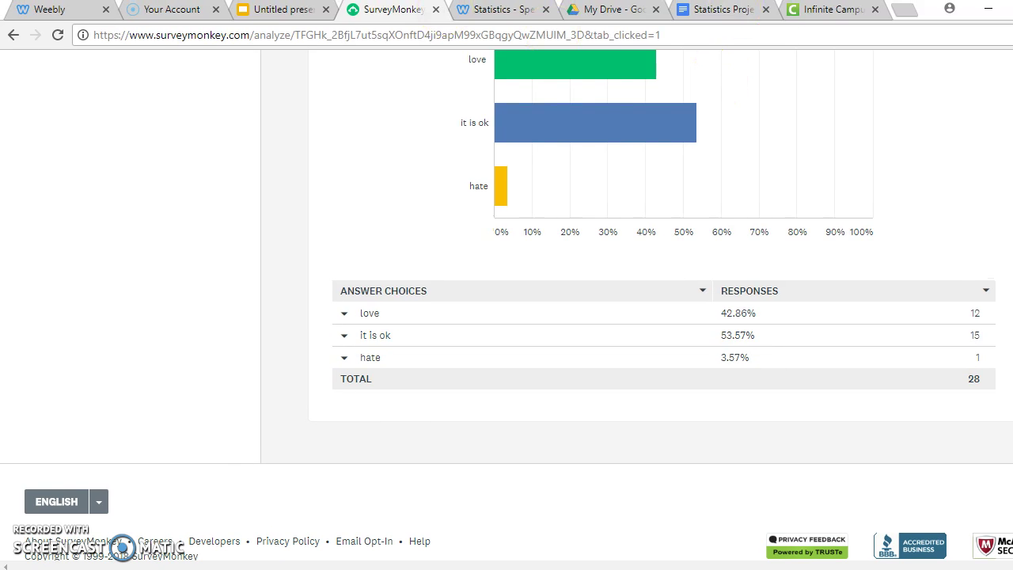
left_click(503, 19)
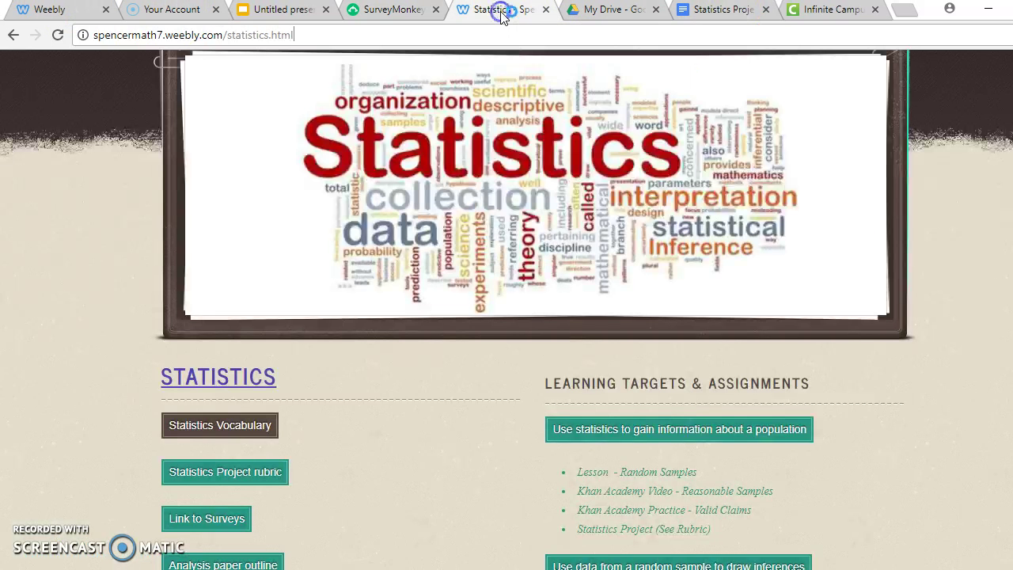
- Go to Home > Units of Study > Statistics on the Weebly class site and follow the bar graph creator link
scroll(309, 132, "up", 3)
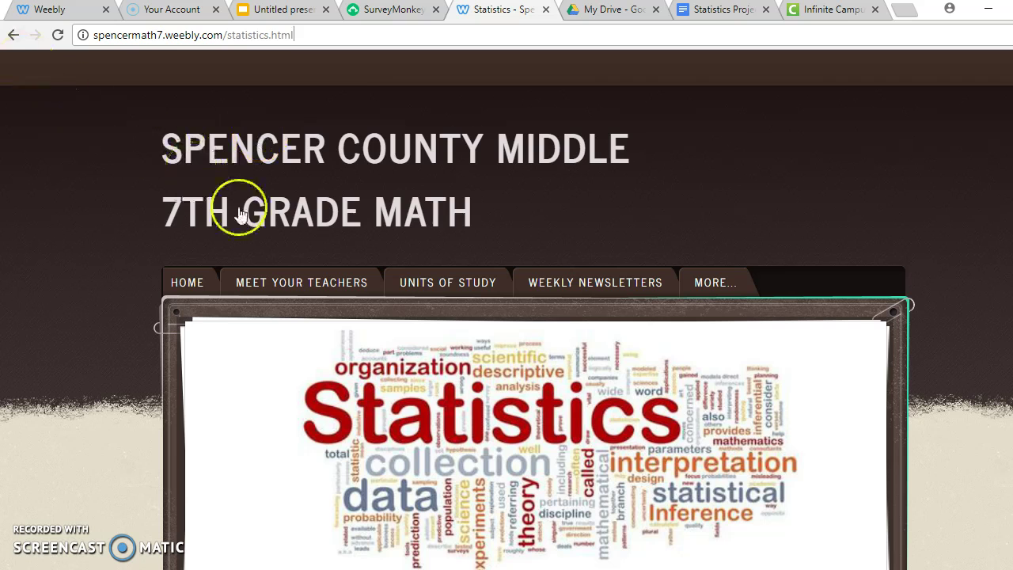
left_click(177, 284)
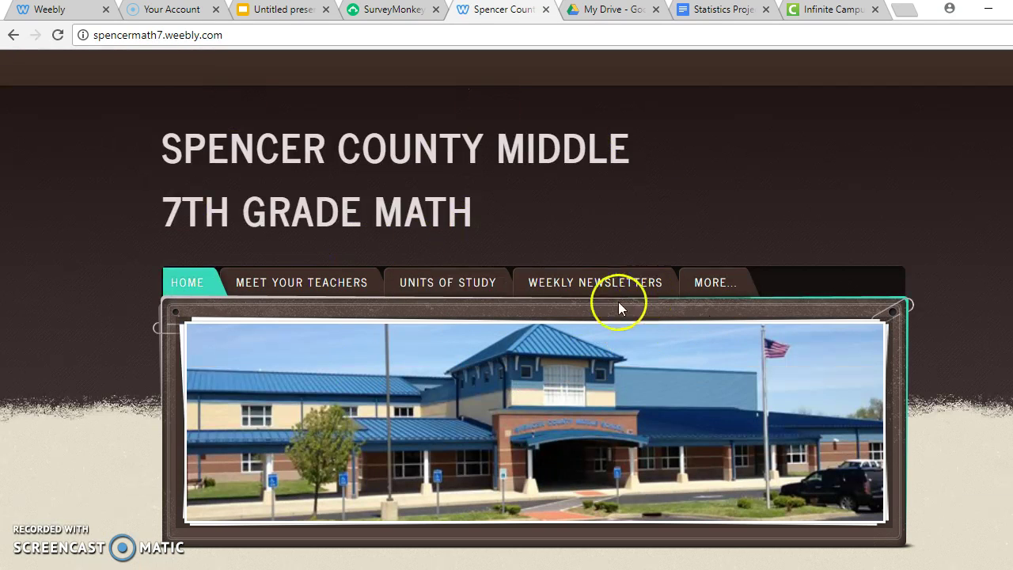
mouse_move(480, 283)
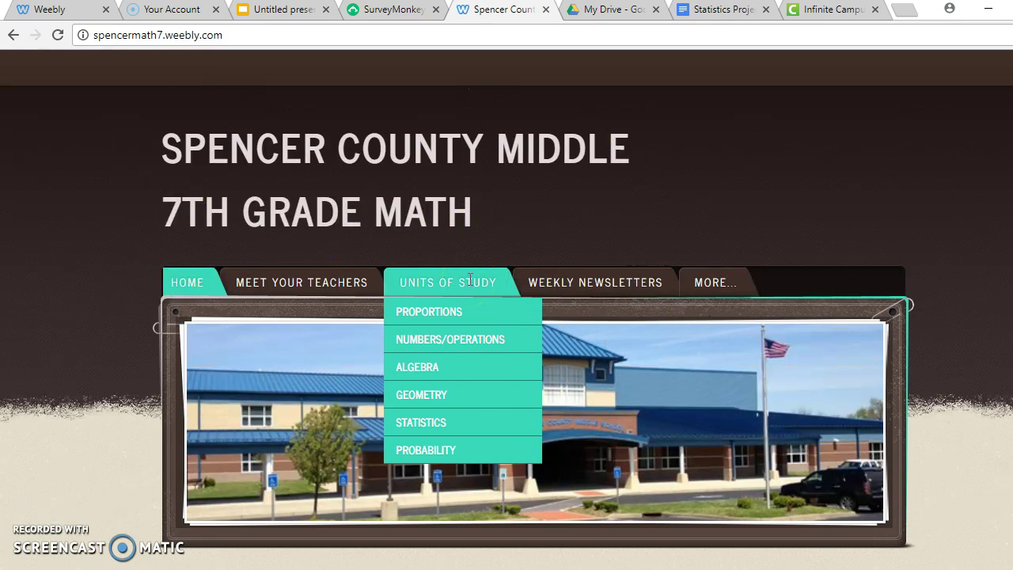
left_click(475, 419)
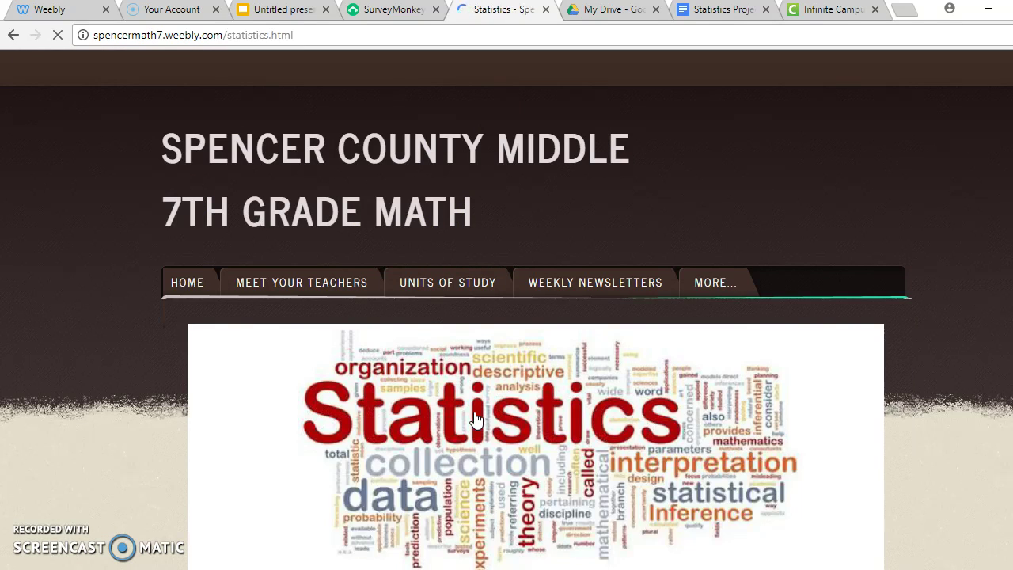
scroll(477, 288, "down", 6)
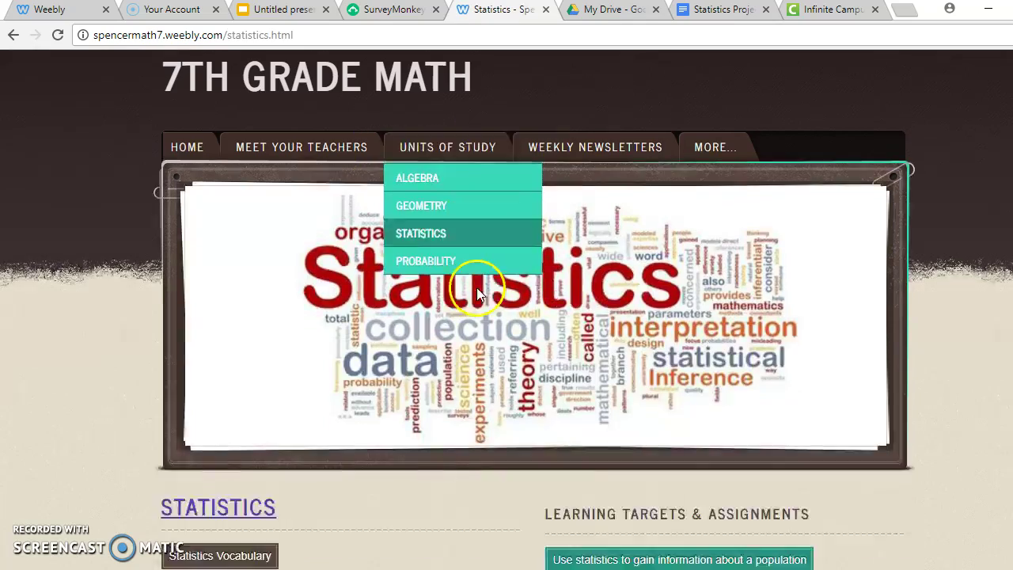
scroll(477, 291, "down", 2)
scroll(332, 419, "down", 3)
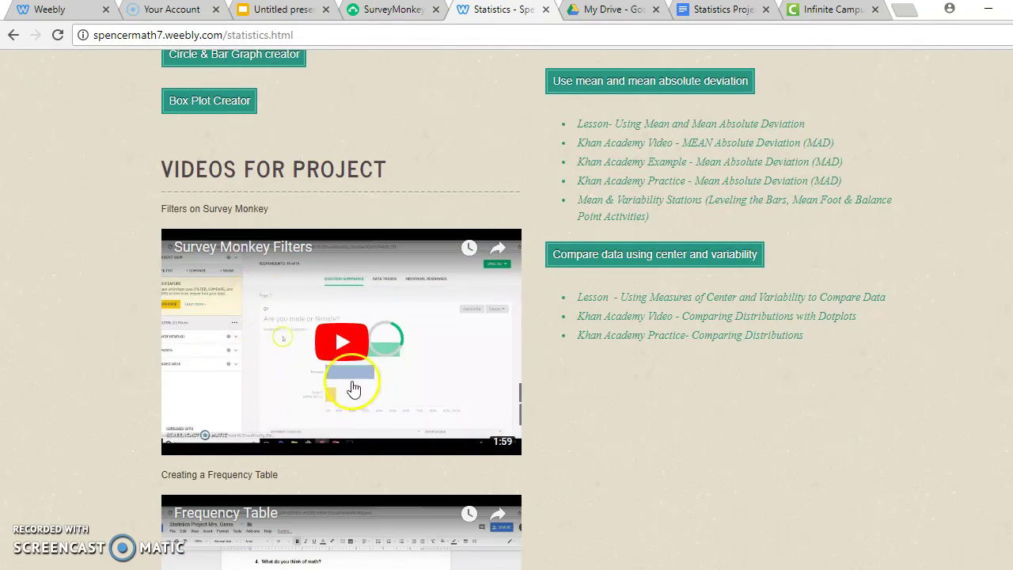
scroll(284, 380, "down", 3)
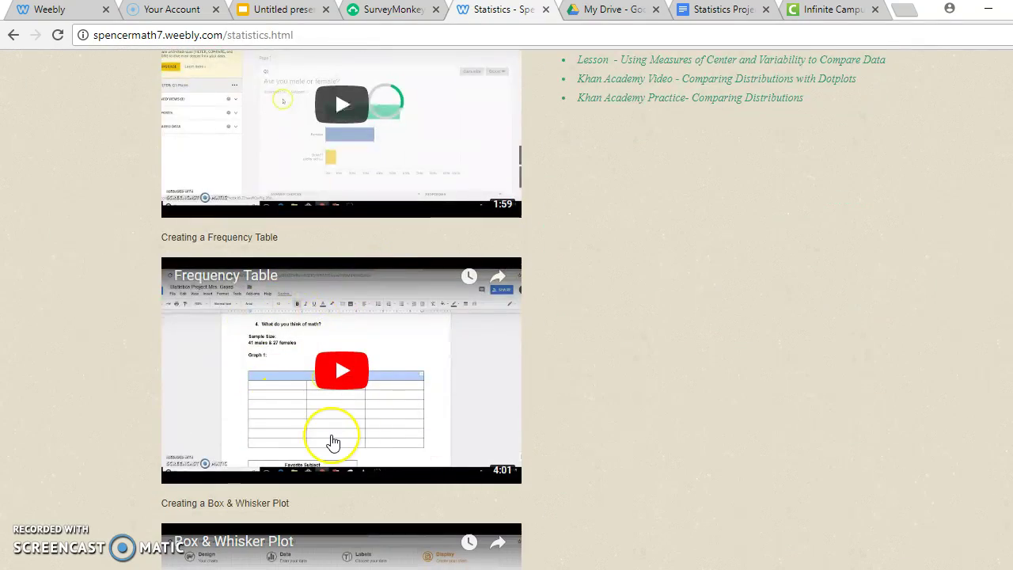
scroll(333, 443, "up", 7)
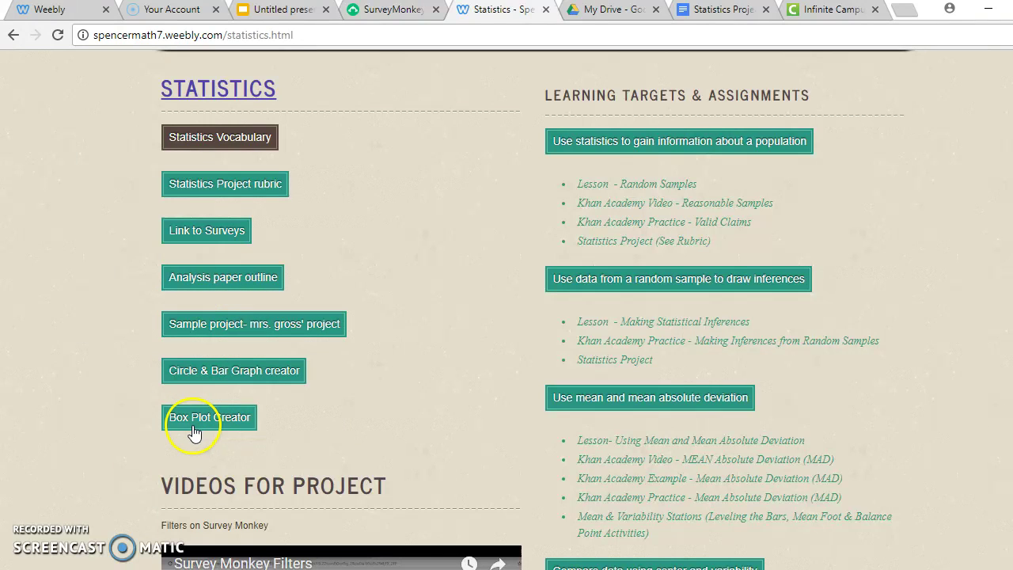
left_click(233, 372)
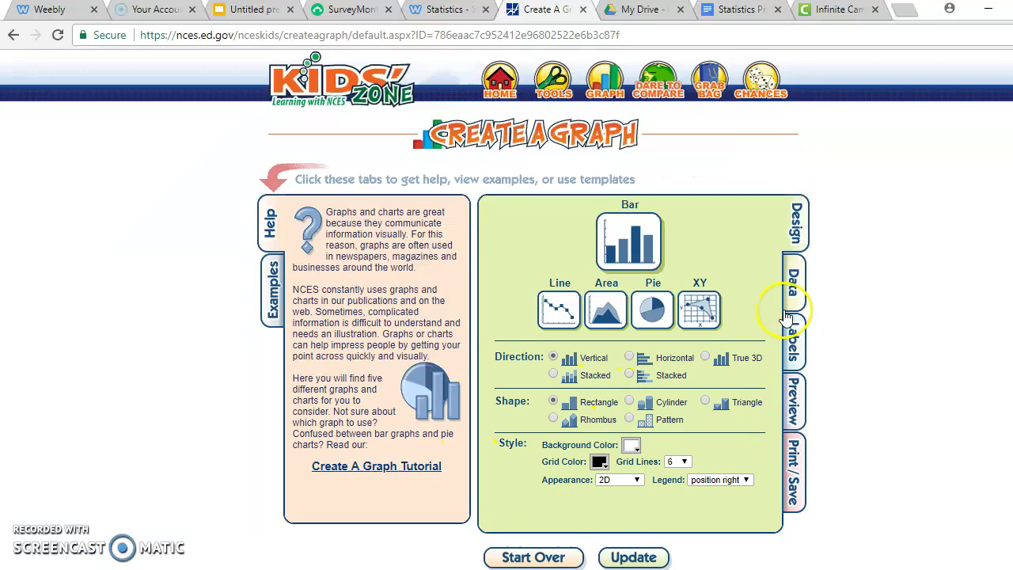
- Enter graph title 'Math: Love, Ok, Hate?', x-axis label 'Responses' and y-axis label 'Percent'
left_click(793, 281)
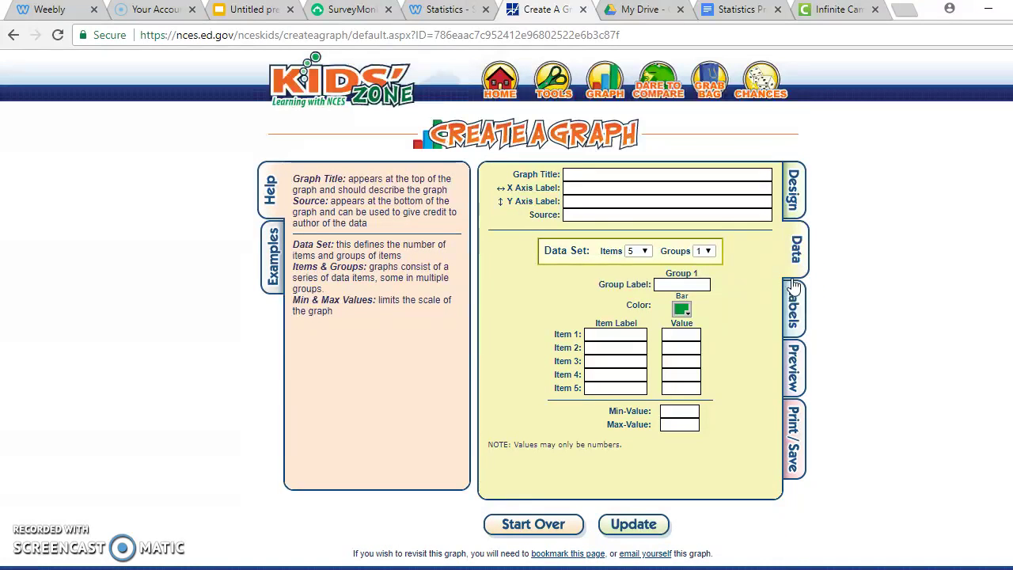
left_click(602, 178)
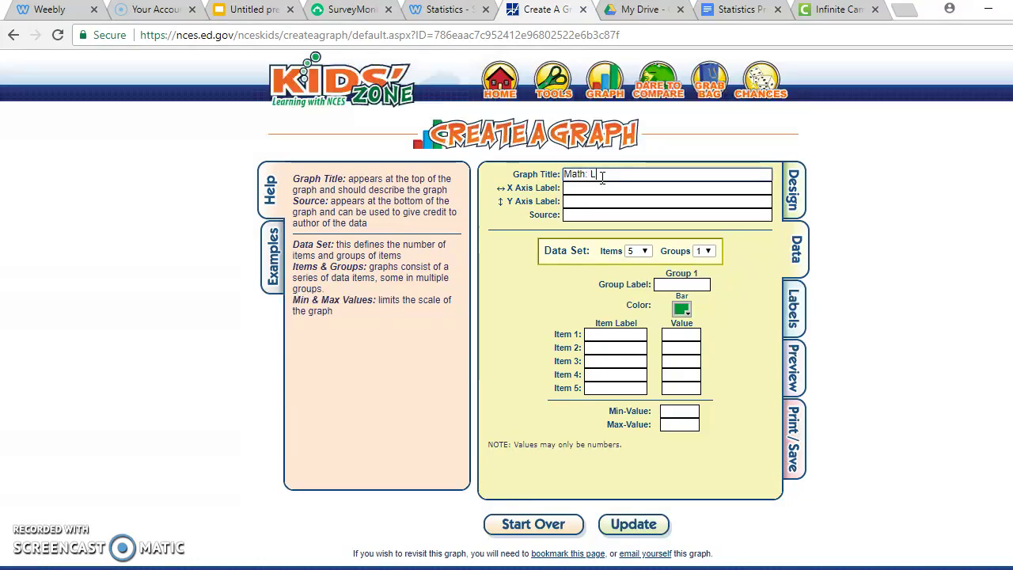
type(", Hate?")
left_click(581, 188)
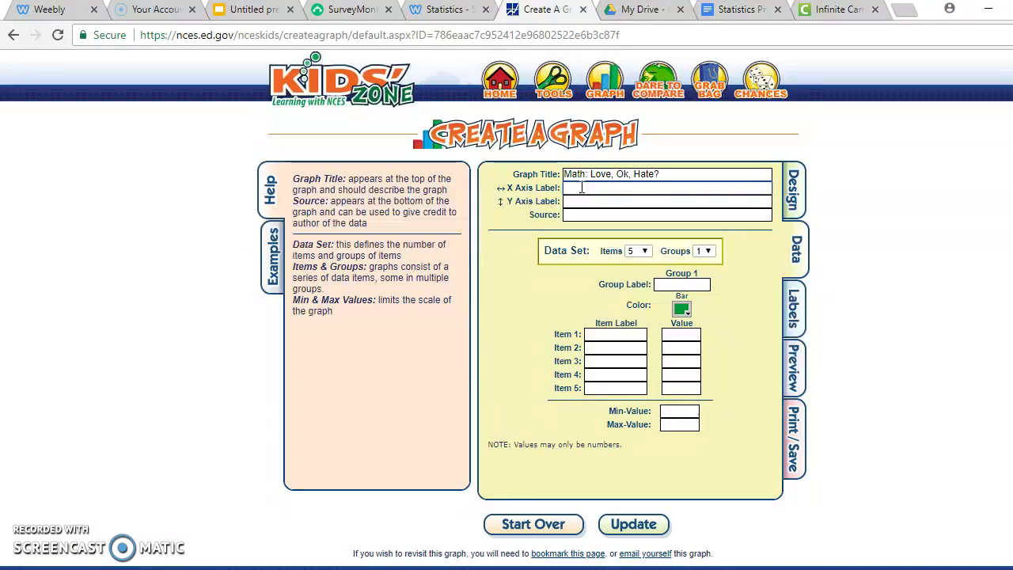
type("Responses")
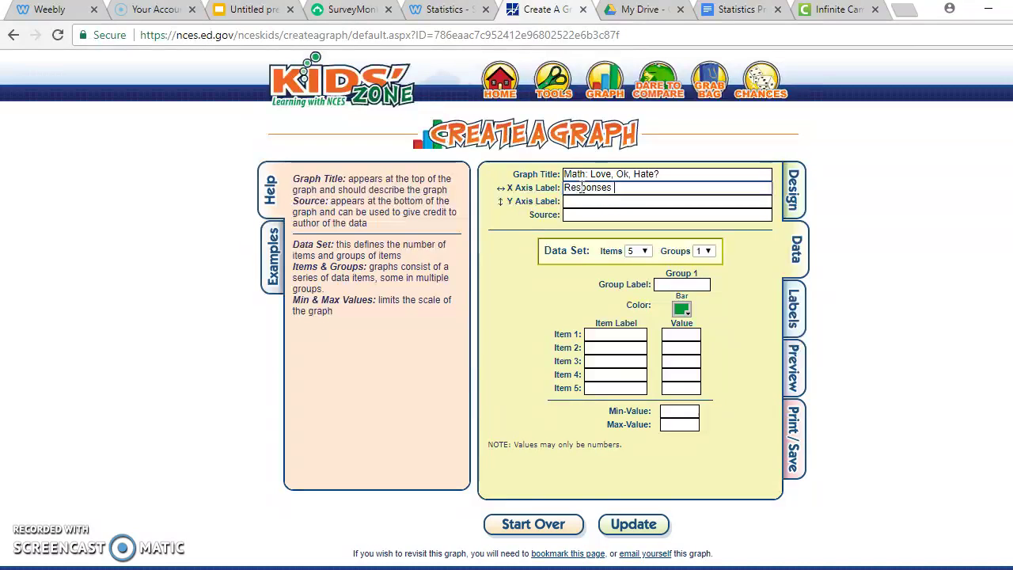
left_click(582, 201)
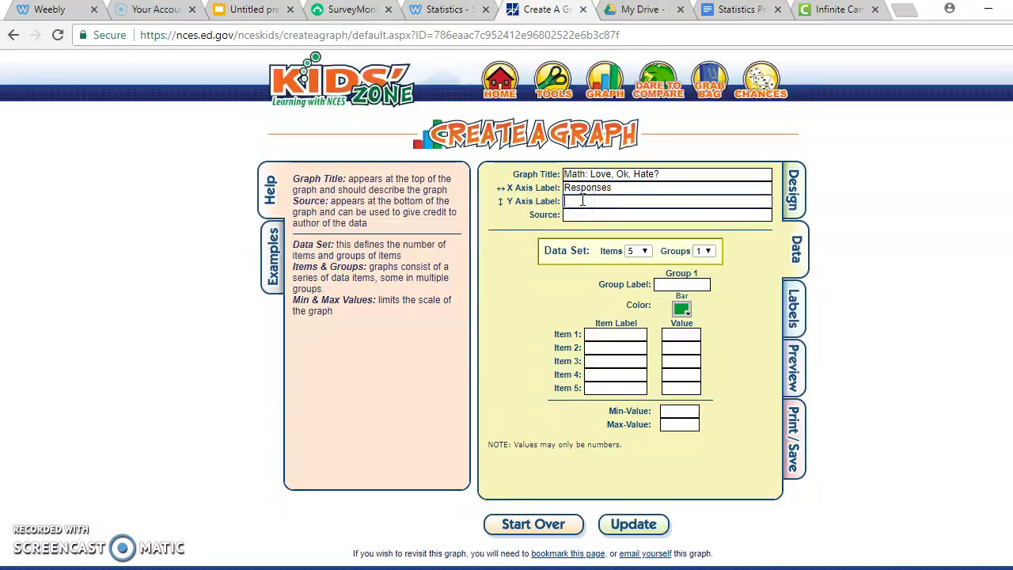
type("Percent")
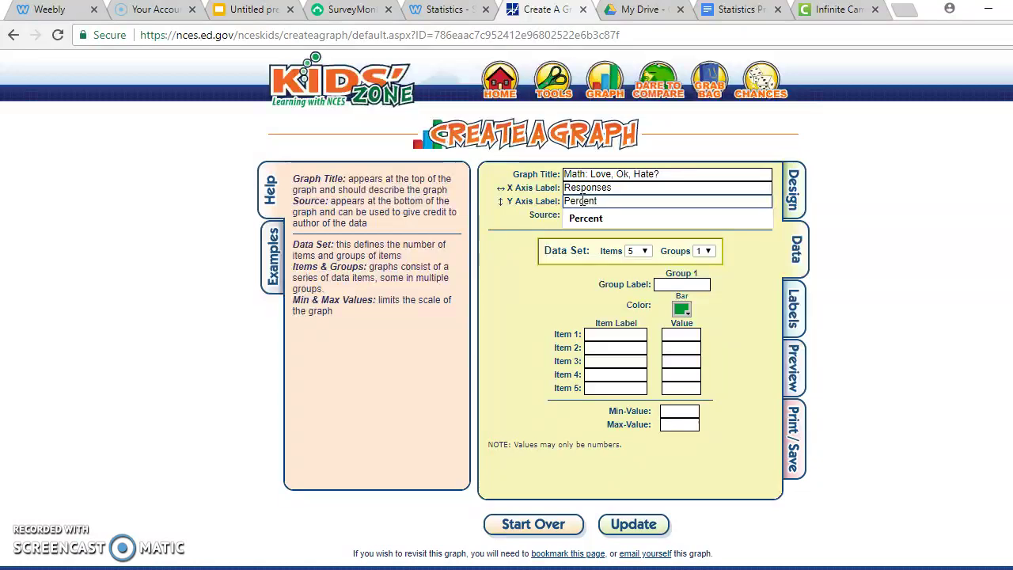
key("Tab")
left_click(585, 219)
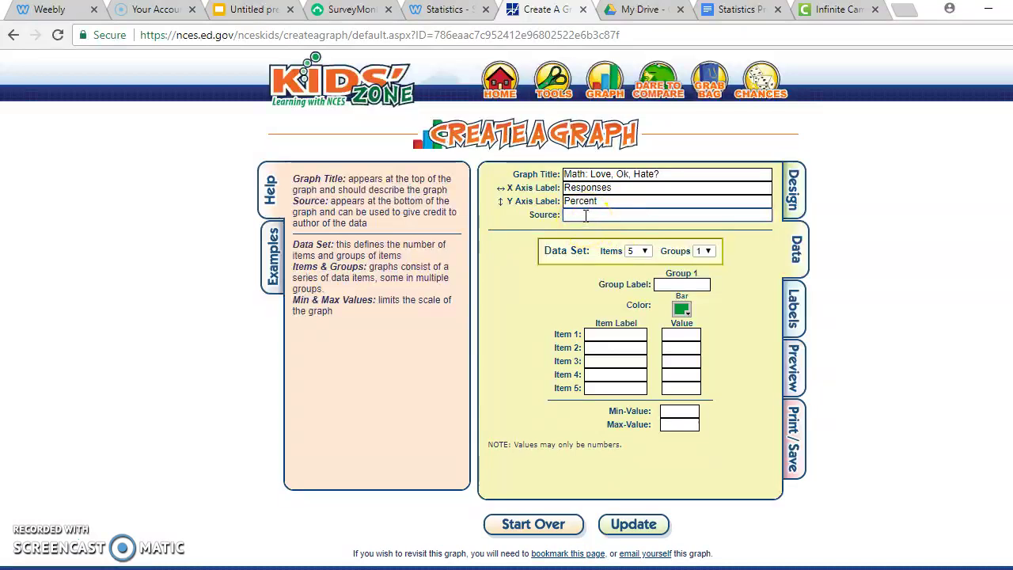
- Set the bar graph to 3 items and 2 groups
left_click(637, 251)
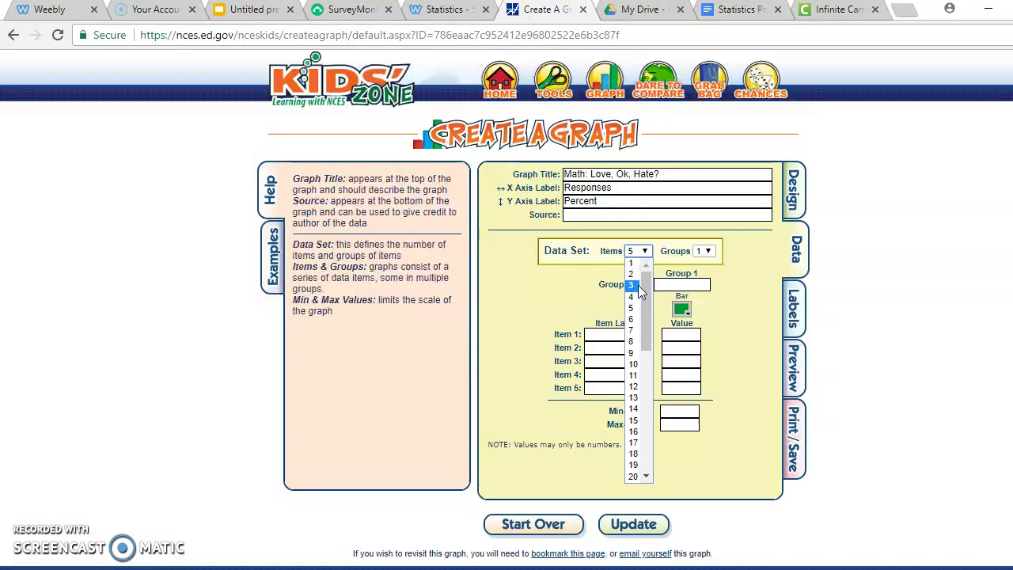
left_click(638, 286)
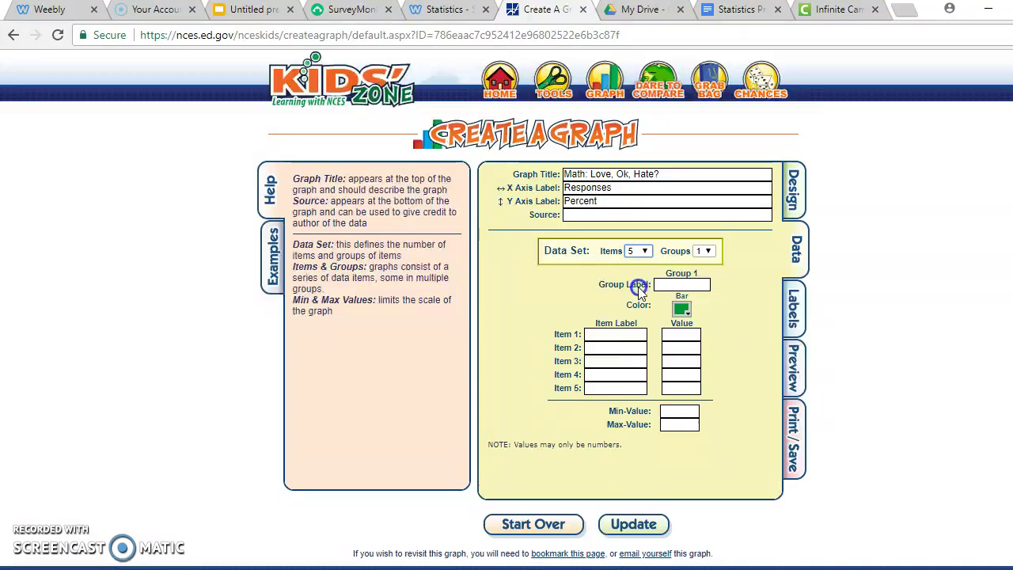
left_click(705, 251)
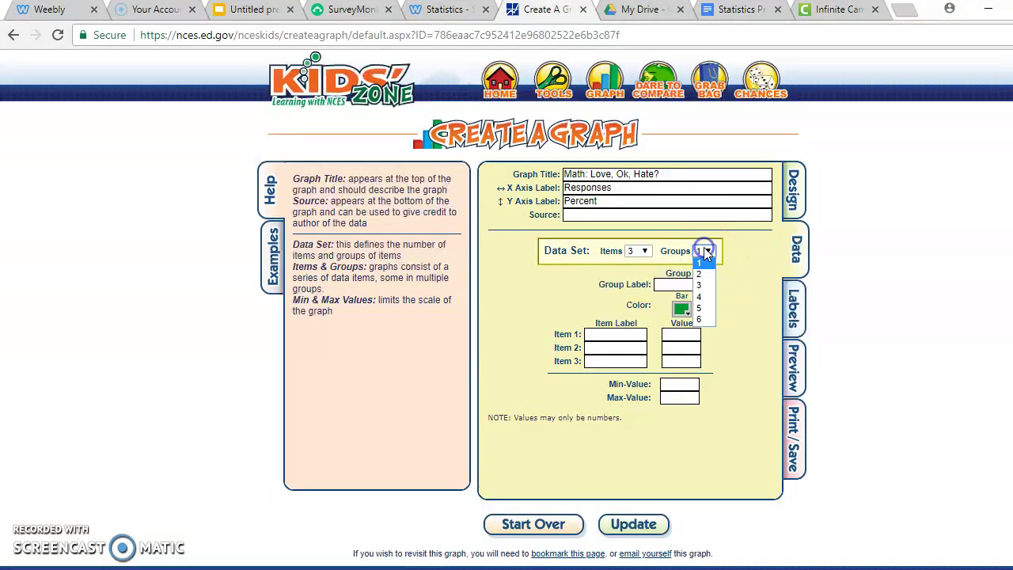
left_click(704, 275)
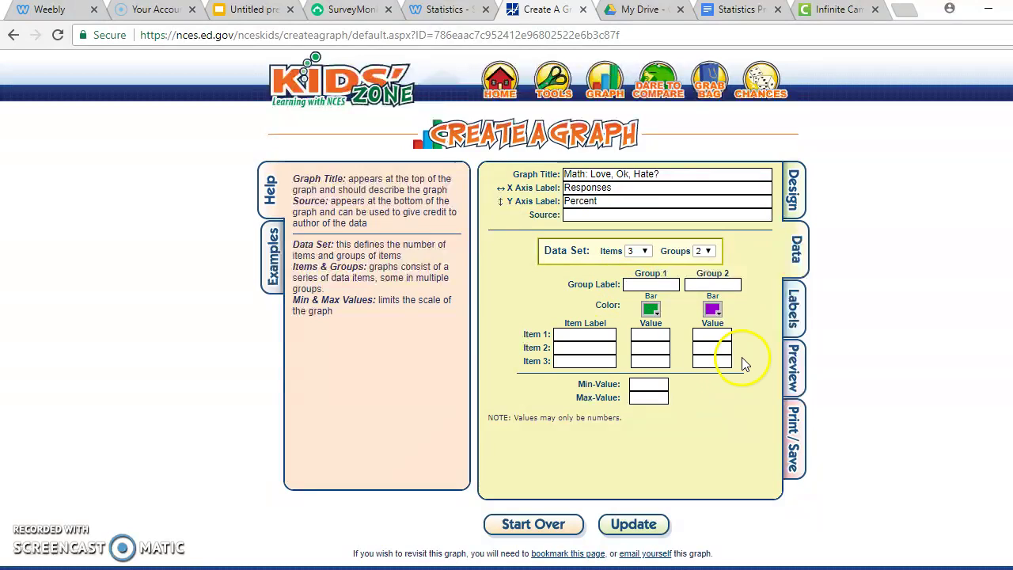
- Label Group 1 'Males' and Group 2 'Females'
left_click(658, 284)
left_click(712, 285)
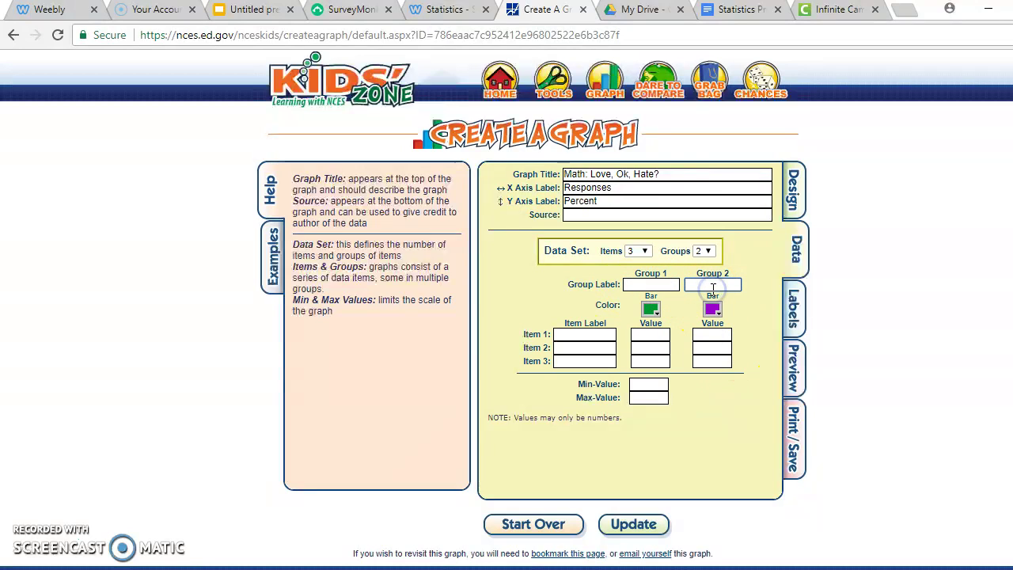
left_click(650, 281)
type("Ma")
key("Down")
key("Return")
key("Tab")
type("F")
key("Down")
key("Return")
- Label the three items 'Love', 'It's OK' and 'Hate'
key("Tab")
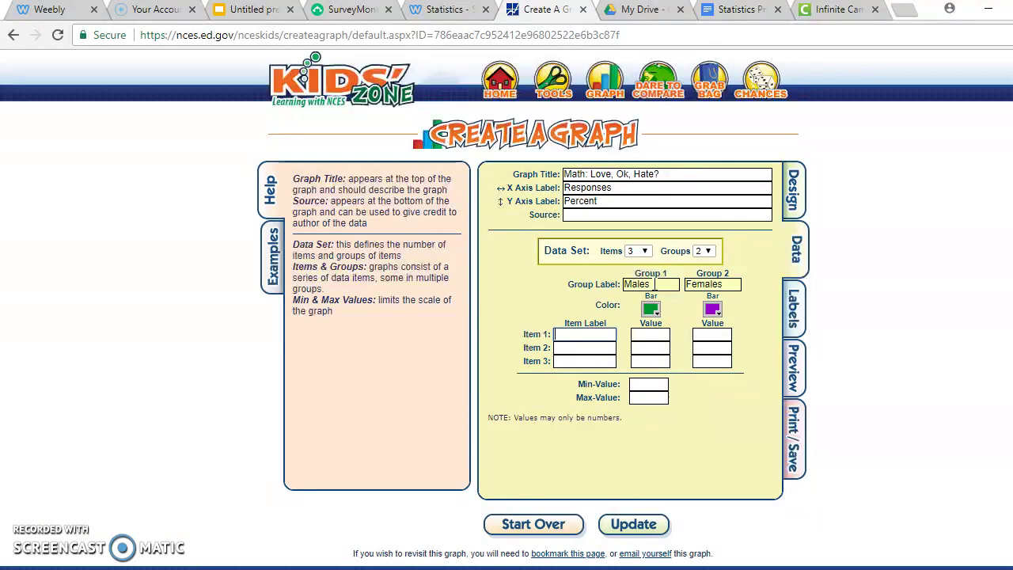
type("Love")
key("Tab")
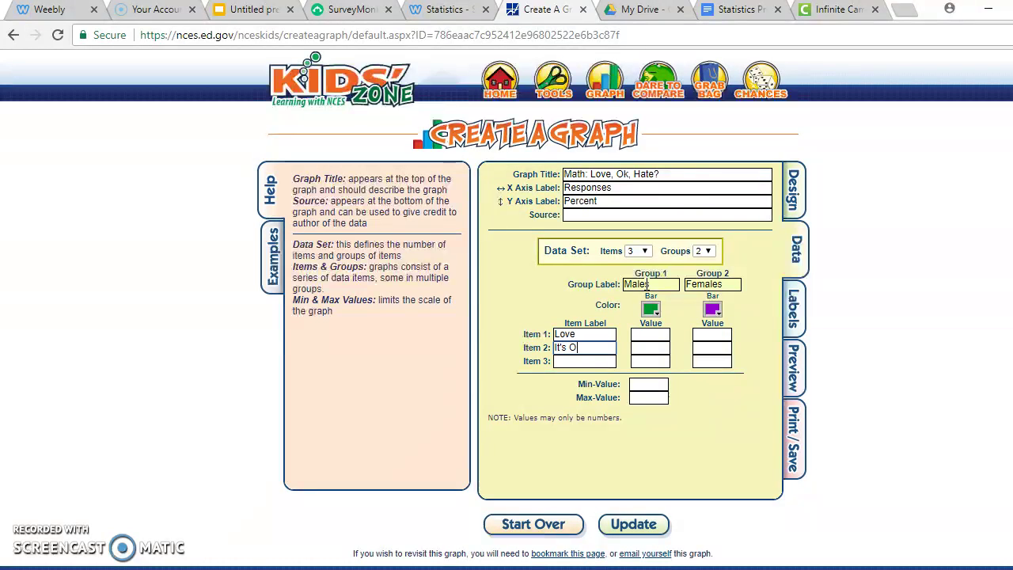
type("It's OK")
left_click(560, 361)
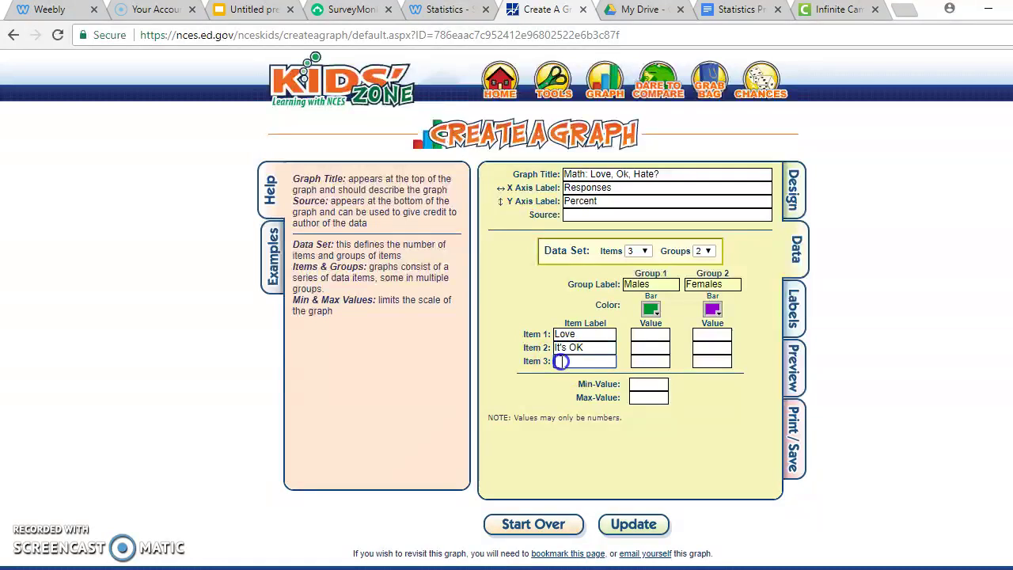
type("Hate")
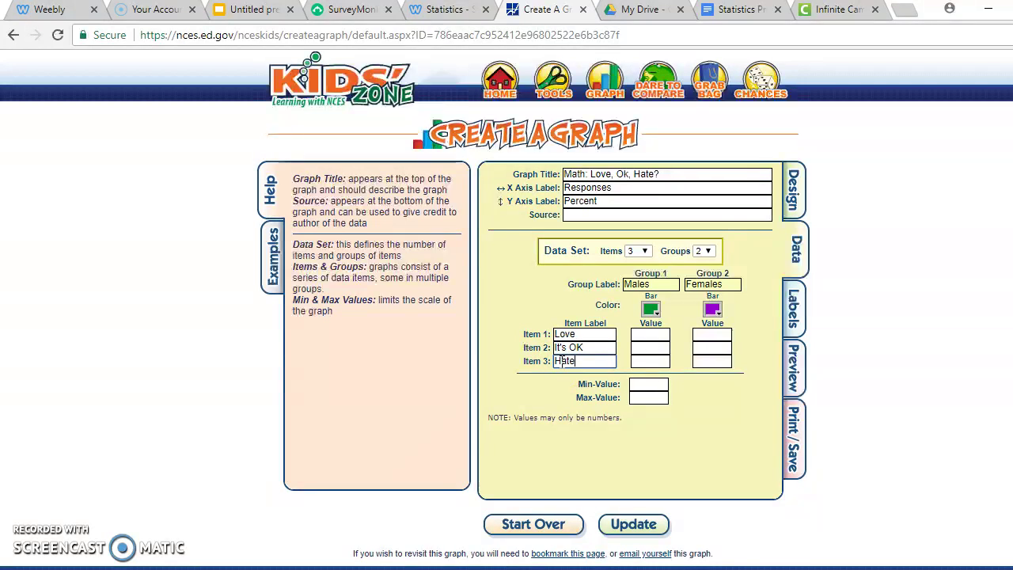
- Enter the values Males 51, 46, 2 and Females 43, 54, 4
left_click(650, 335)
key("Tab")
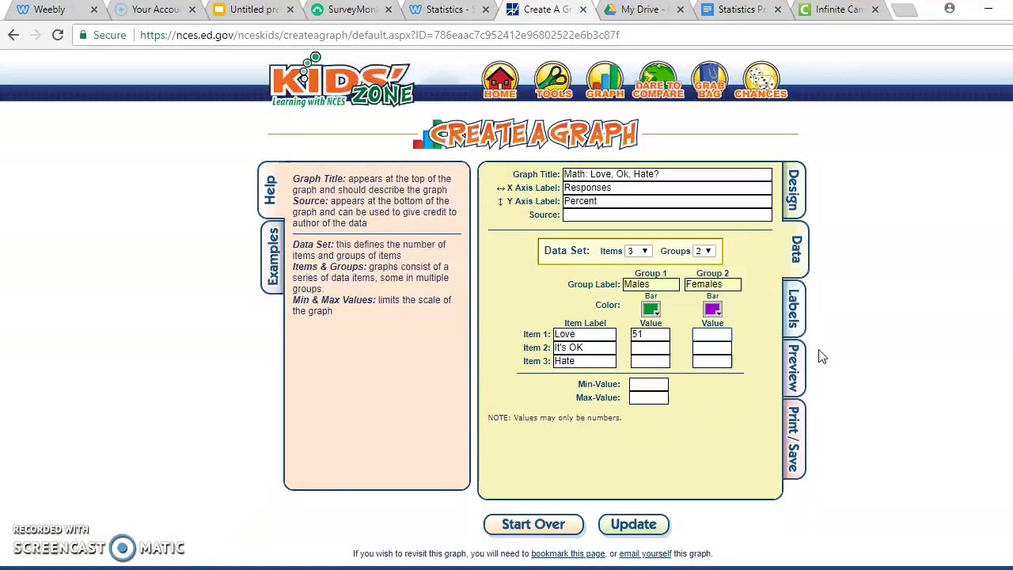
key("Tab")
key("Tab")
type("46")
key("Tab")
type("54")
key("Tab")
key("Tab")
type("2")
key("Tab")
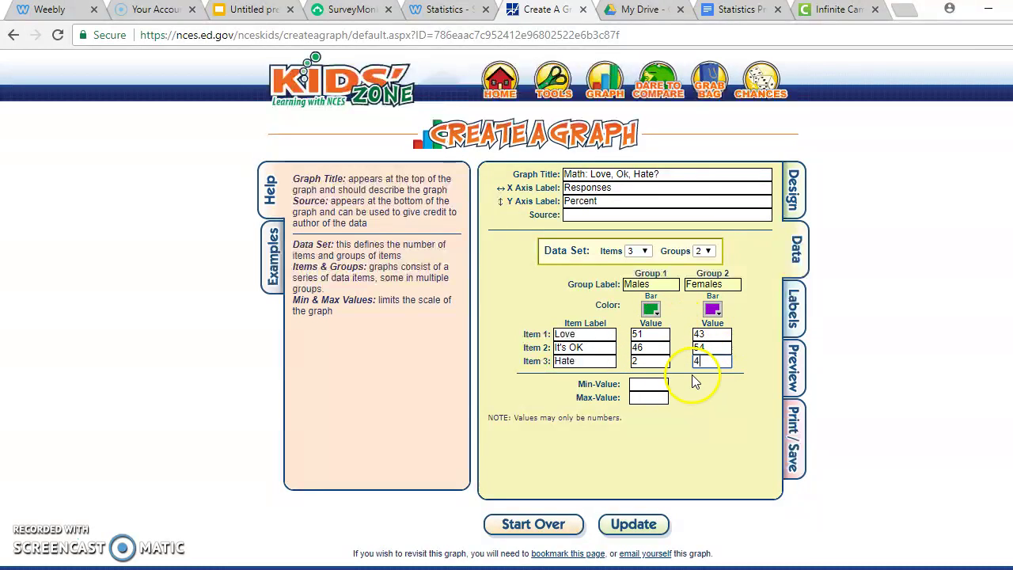
left_click(721, 361)
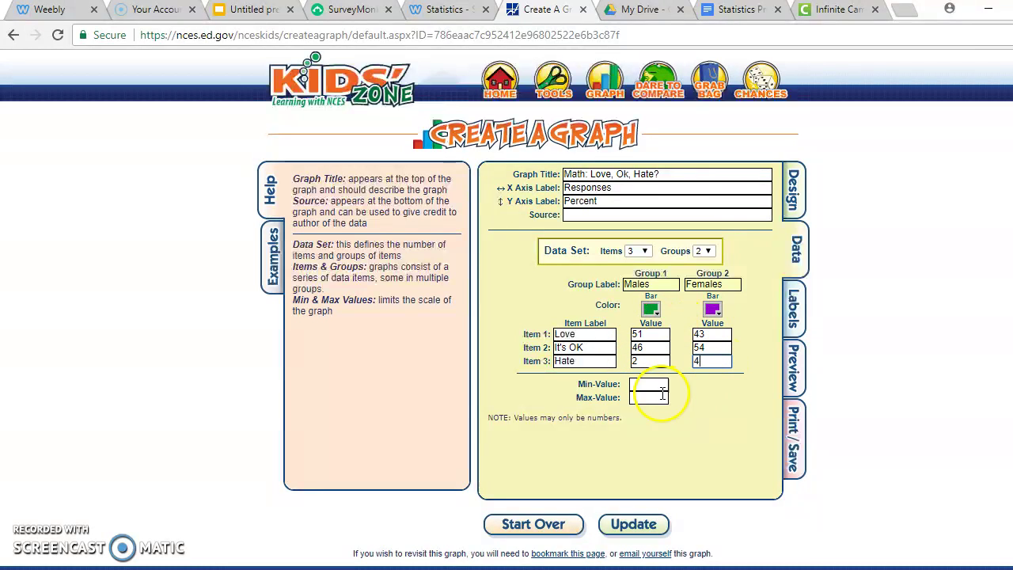
left_click(703, 378)
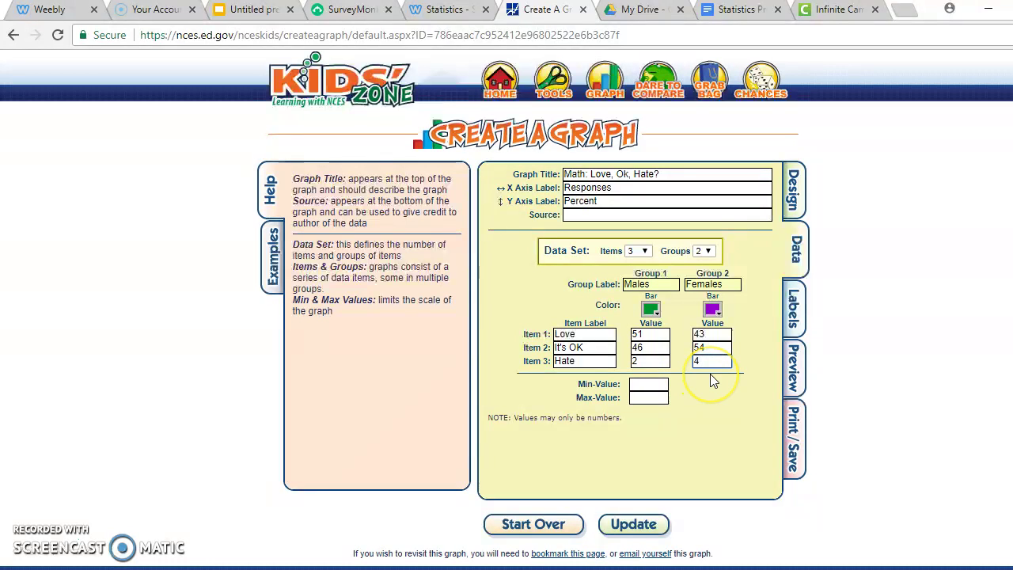
left_click(658, 384)
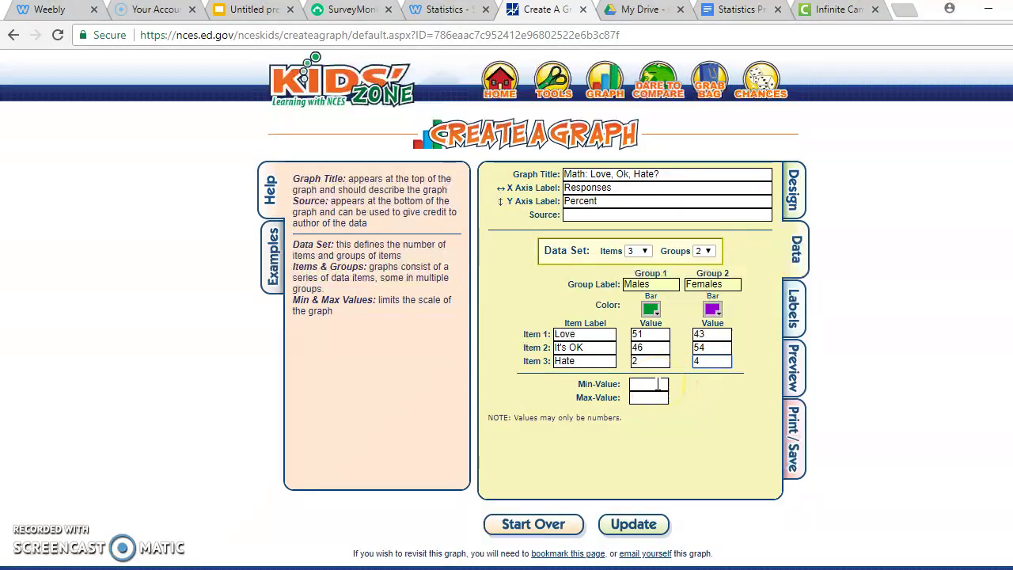
left_click(787, 315)
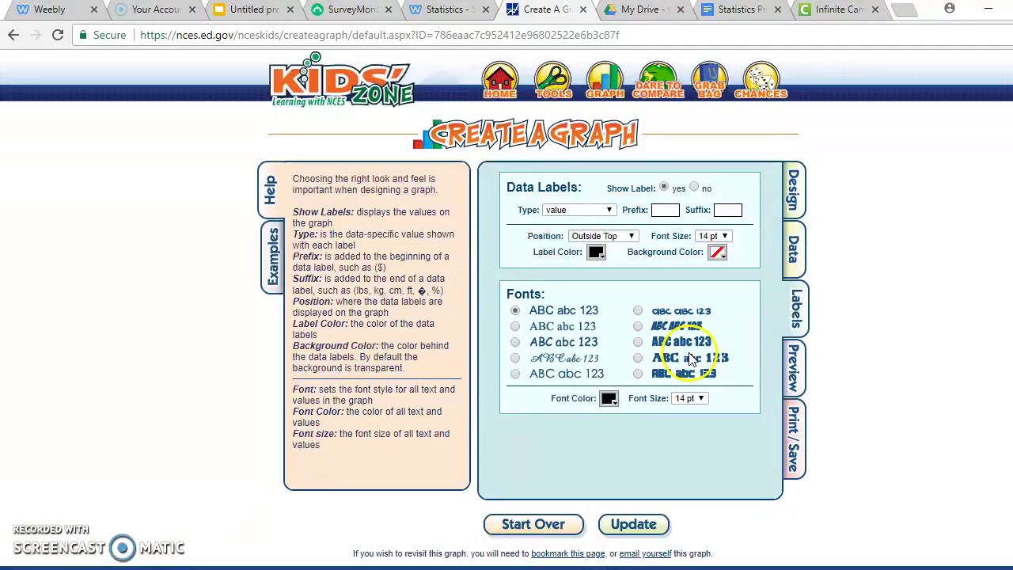
- Preview the finished Math: Love, Ok, Hate? graph comparing Males and Females
left_click(794, 368)
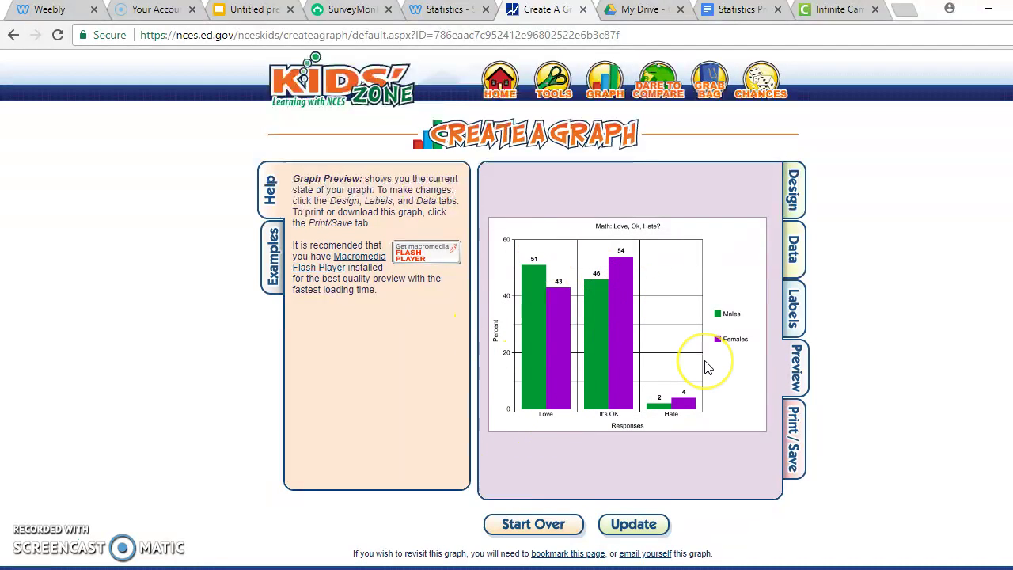
right_click(654, 272)
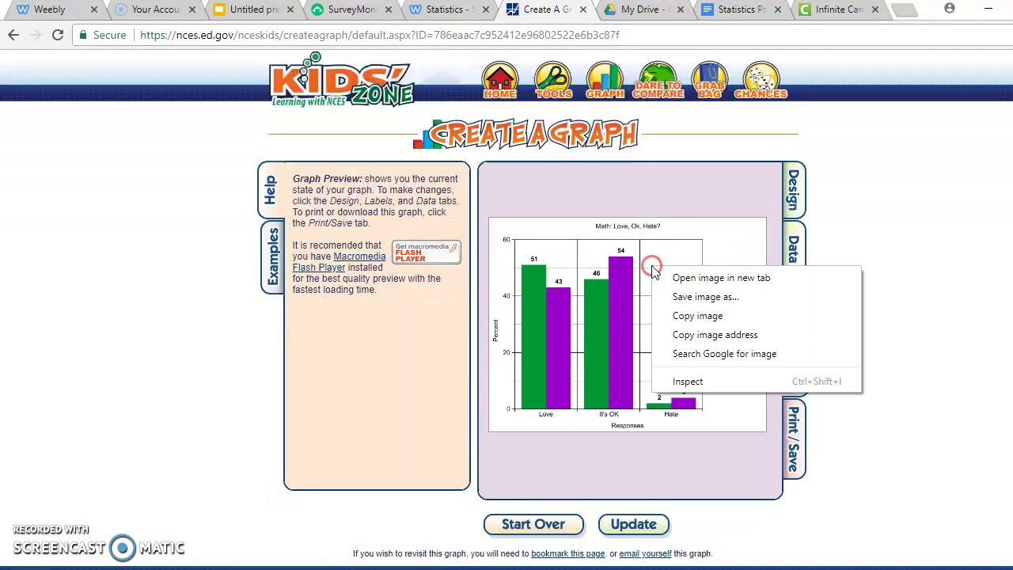
- Copy the graph image and return to the statistics project document via Google Drive
left_click(674, 317)
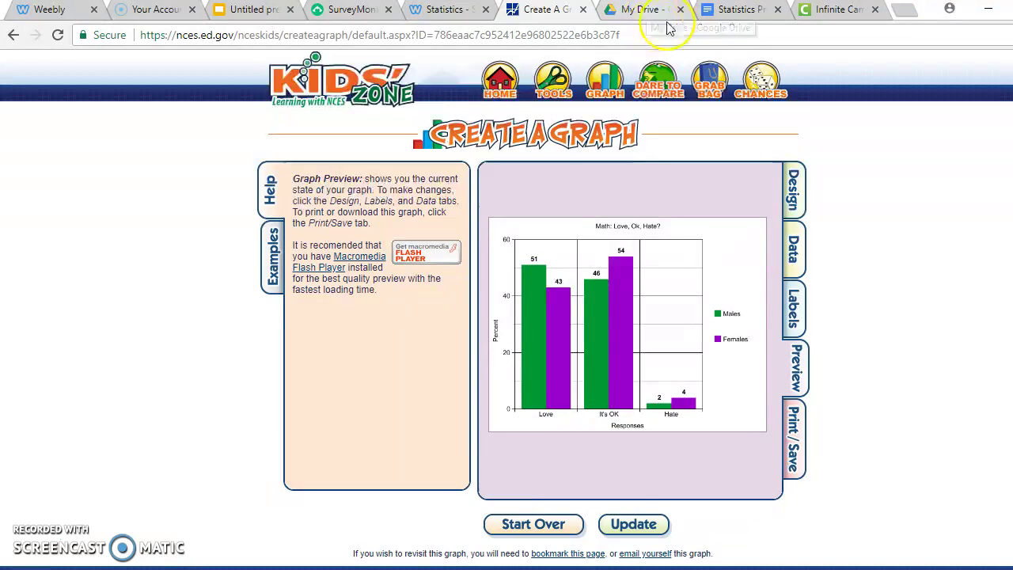
left_click(633, 10)
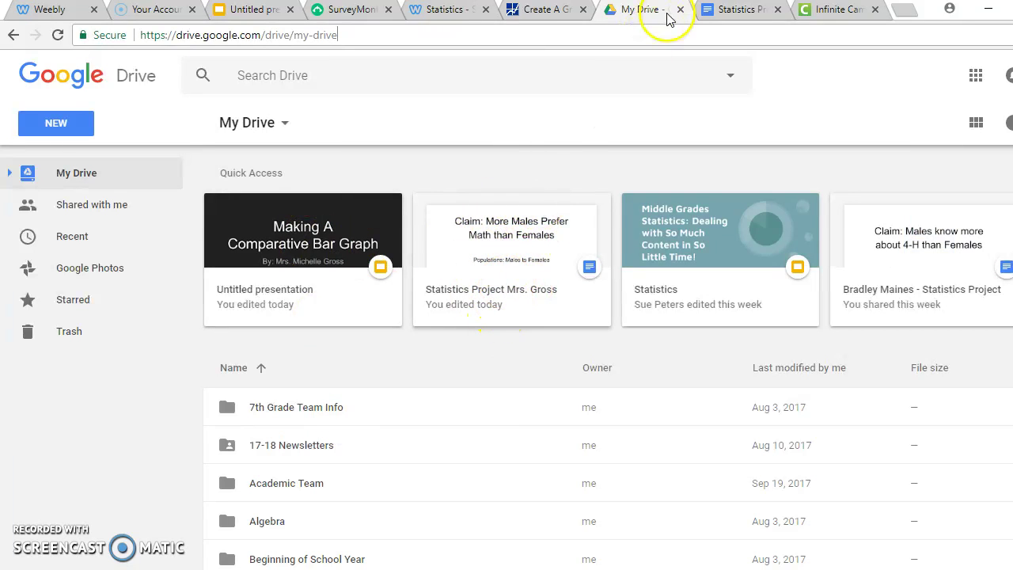
left_click(729, 10)
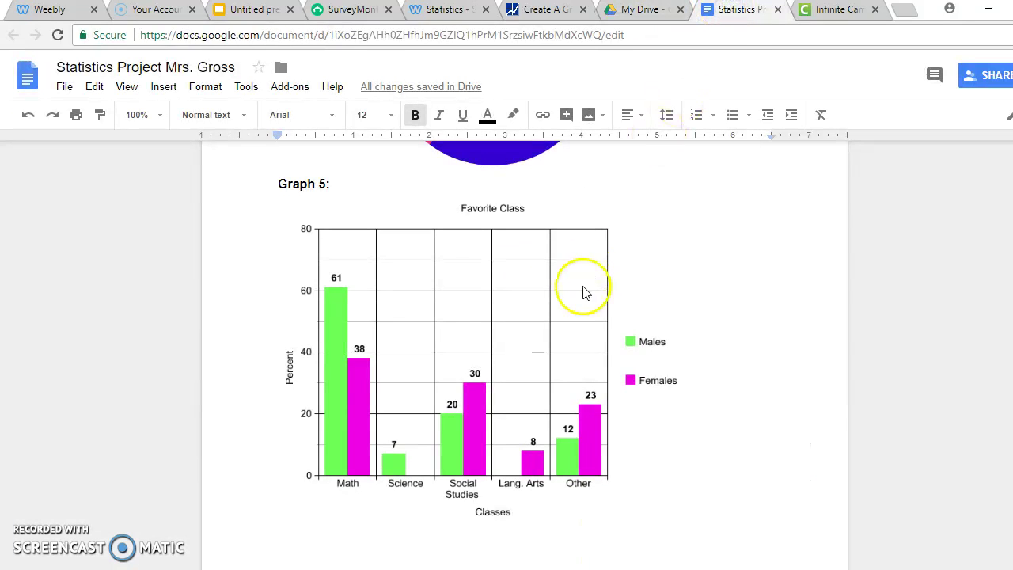
- Paste the copied graph on a new line below 'Graph 5:'
scroll(594, 332, "down", 1)
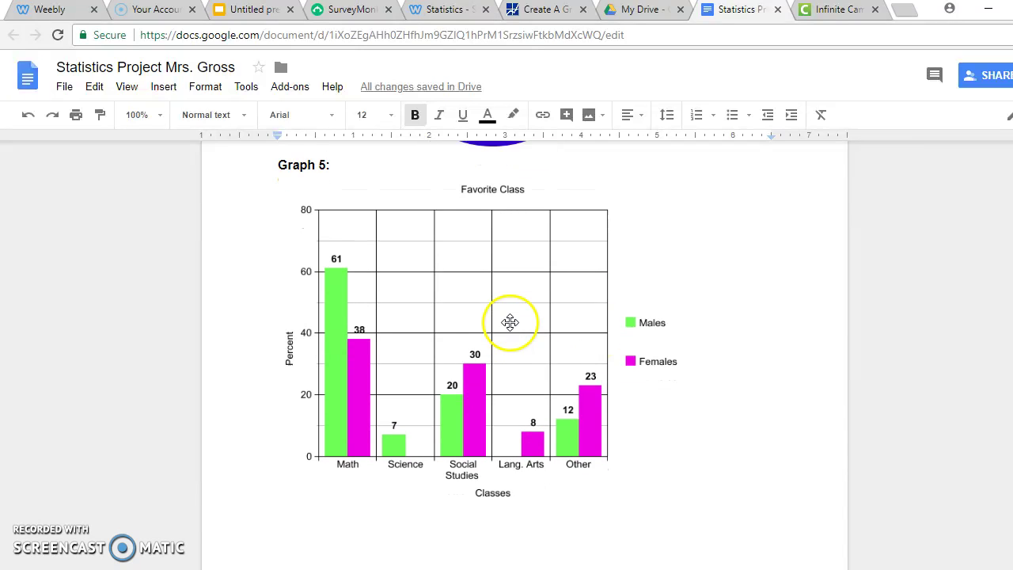
scroll(430, 293, "up", 2)
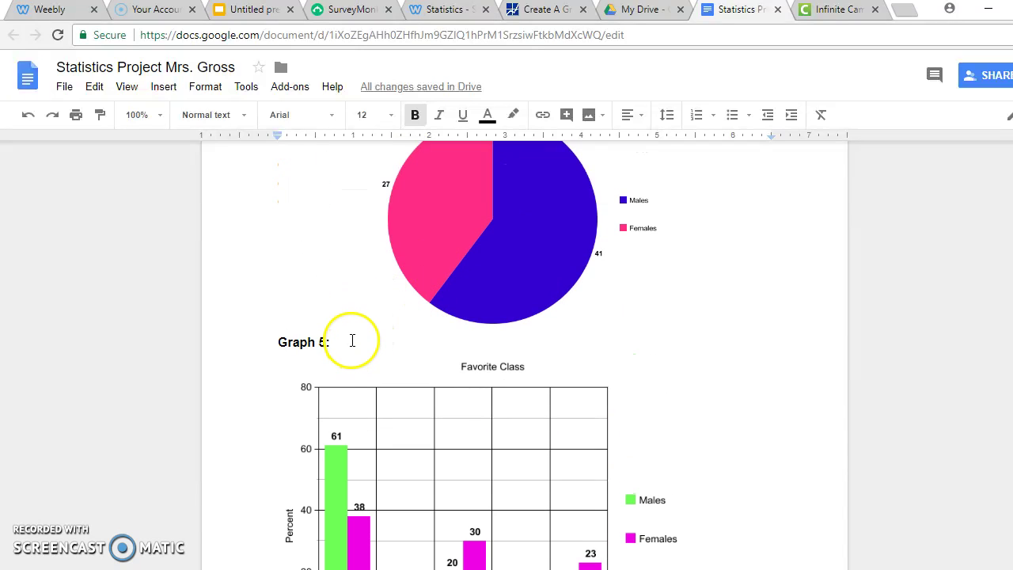
left_click(352, 340)
key("Return")
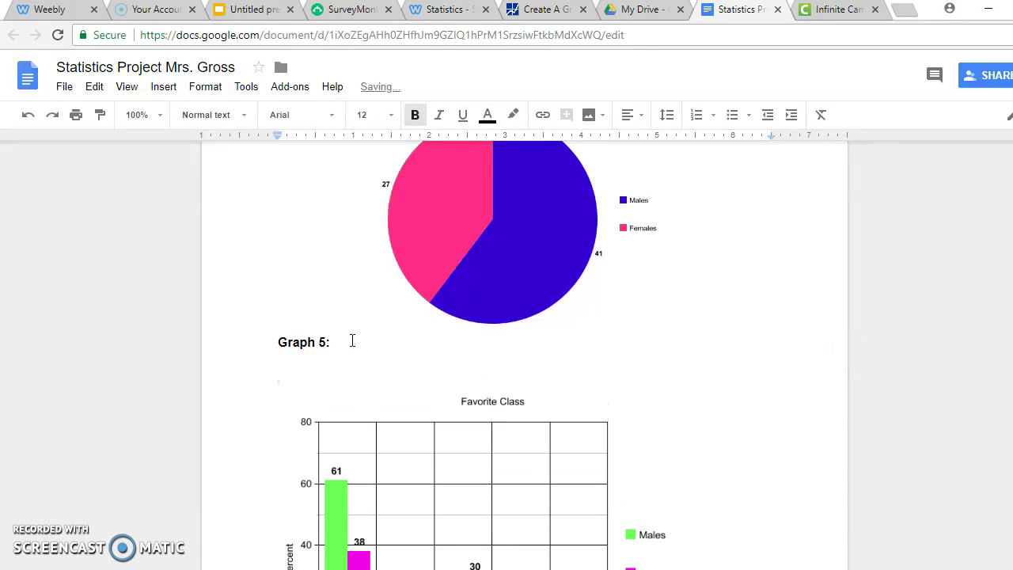
key("ctrl+v")
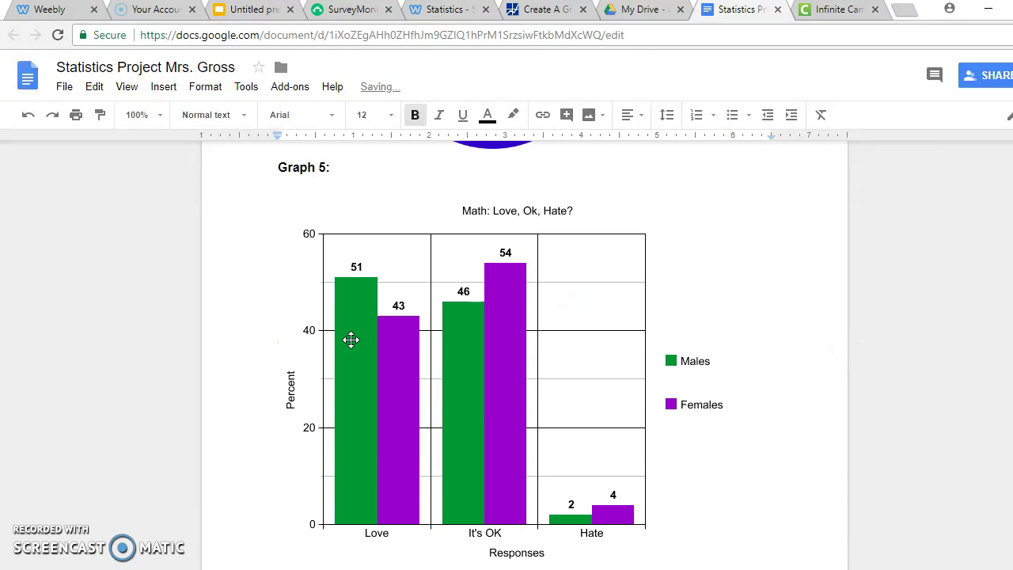
- Shrink the pasted chart by dragging its corner handle twice
scroll(390, 294, "down", 1)
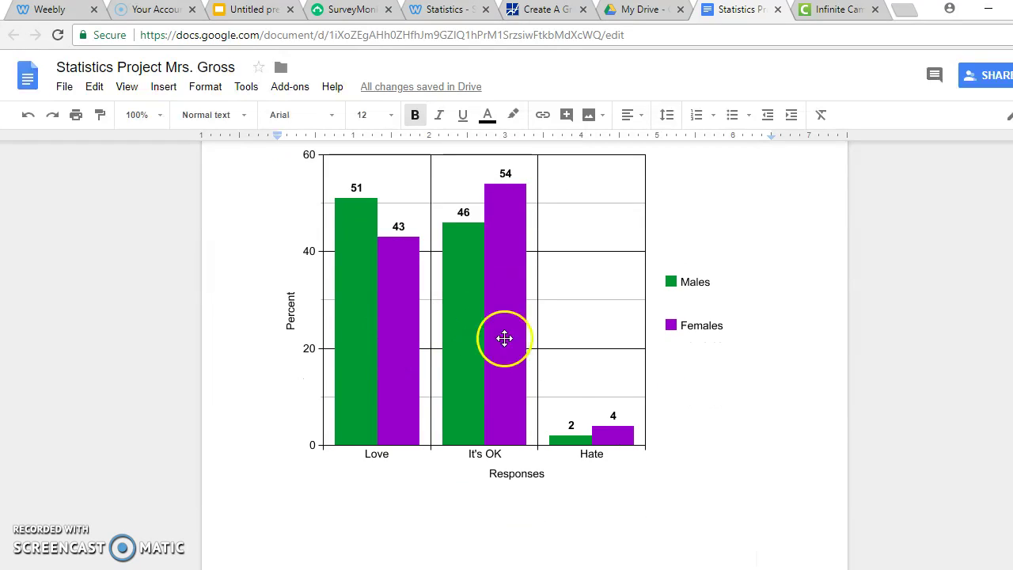
left_click(565, 355)
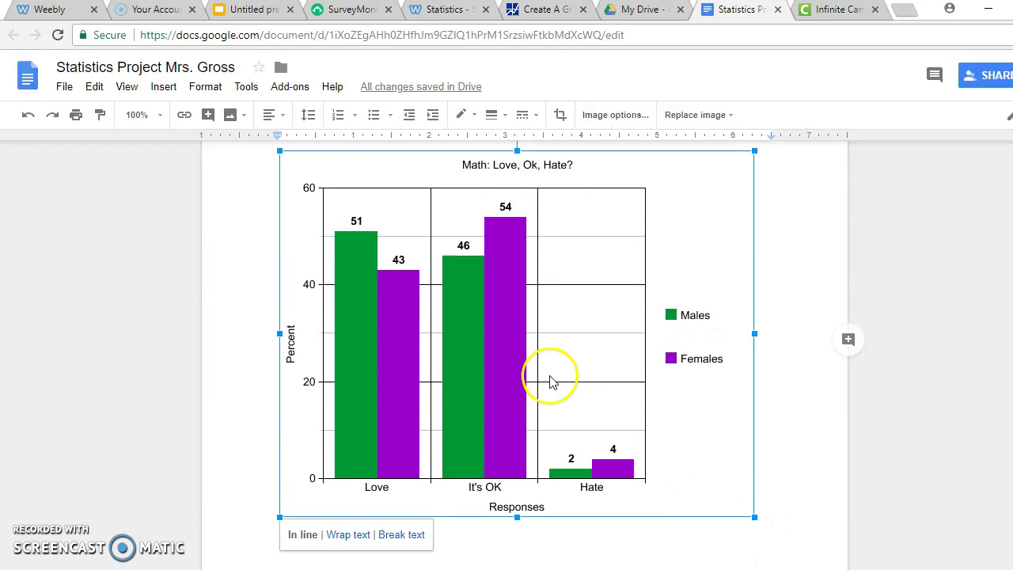
left_click_drag(755, 518, 685, 464)
scroll(575, 451, "up", 3)
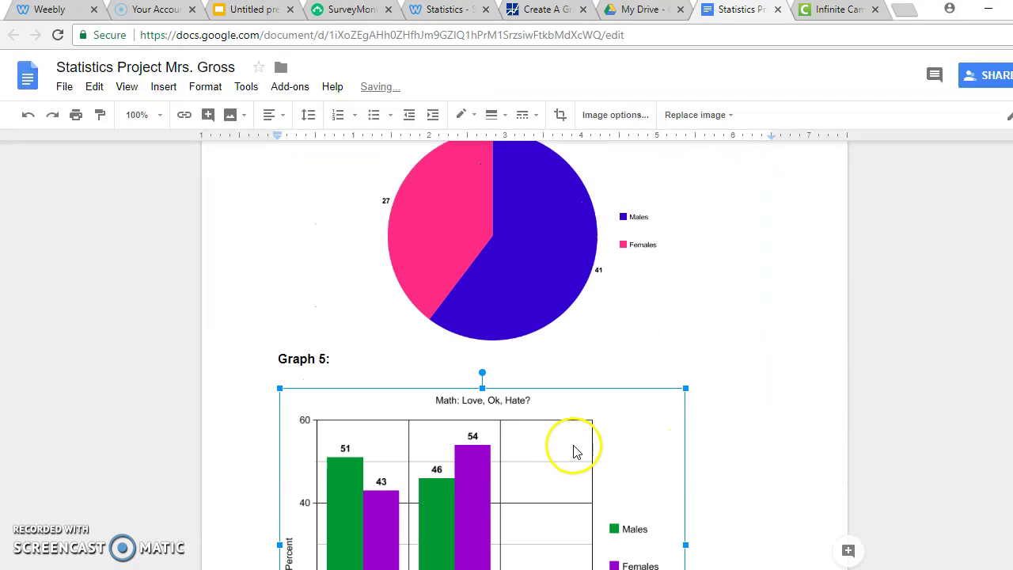
scroll(581, 445, "down", 4)
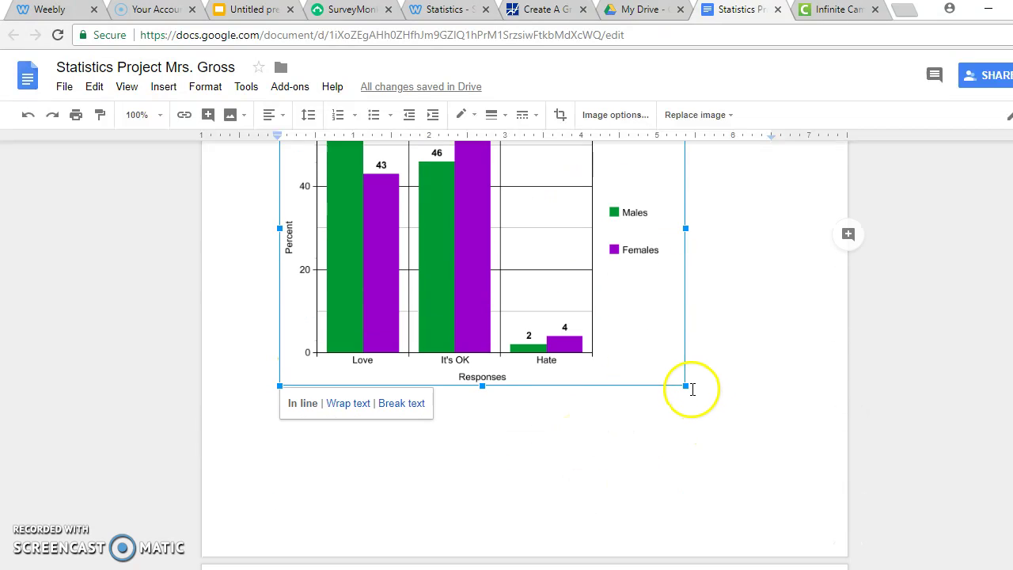
scroll(689, 388, "up", 2)
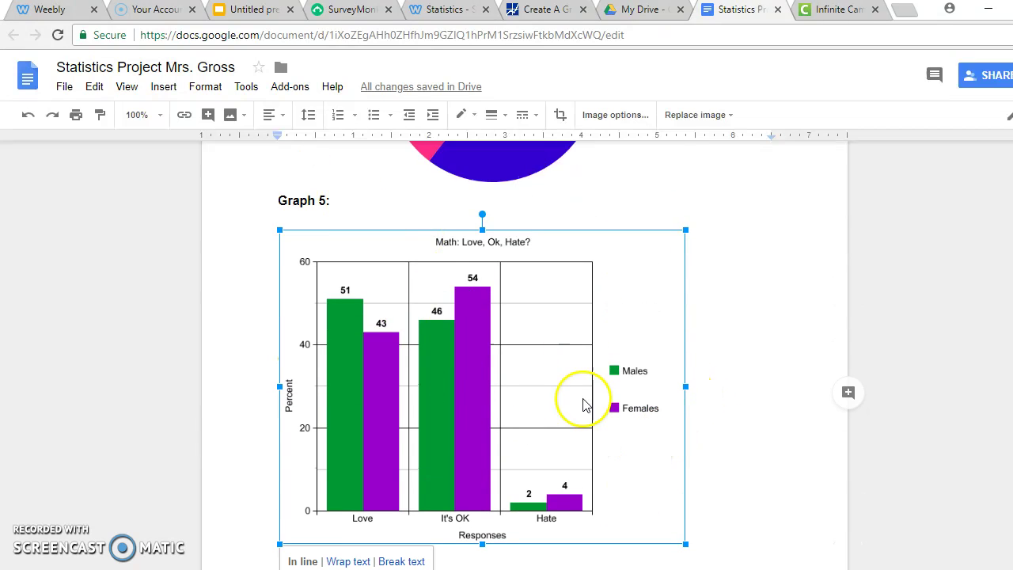
scroll(672, 491, "down", 1)
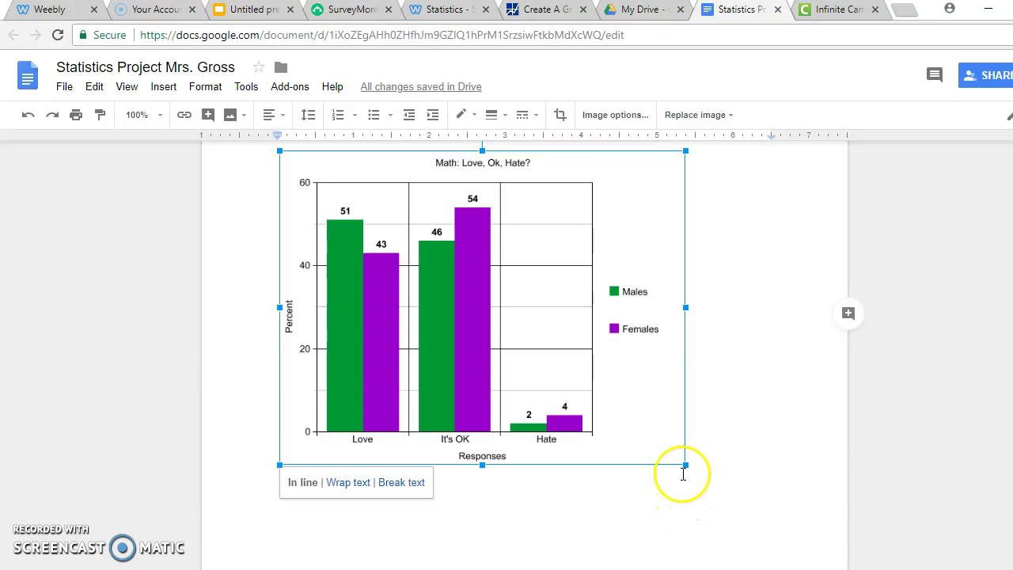
left_click_drag(685, 466, 662, 443)
scroll(707, 400, "down", 2)
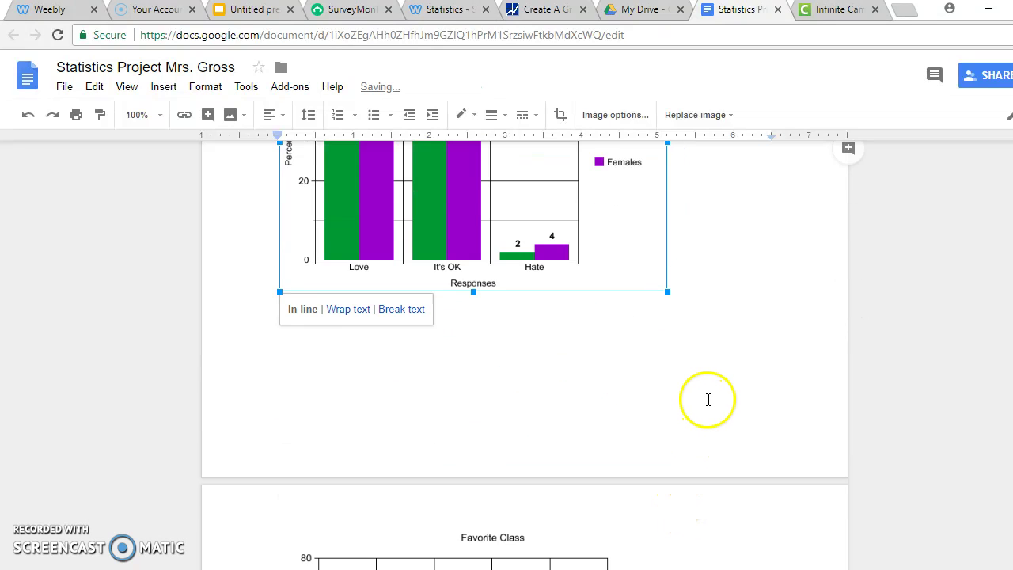
scroll(521, 368, "down", 3)
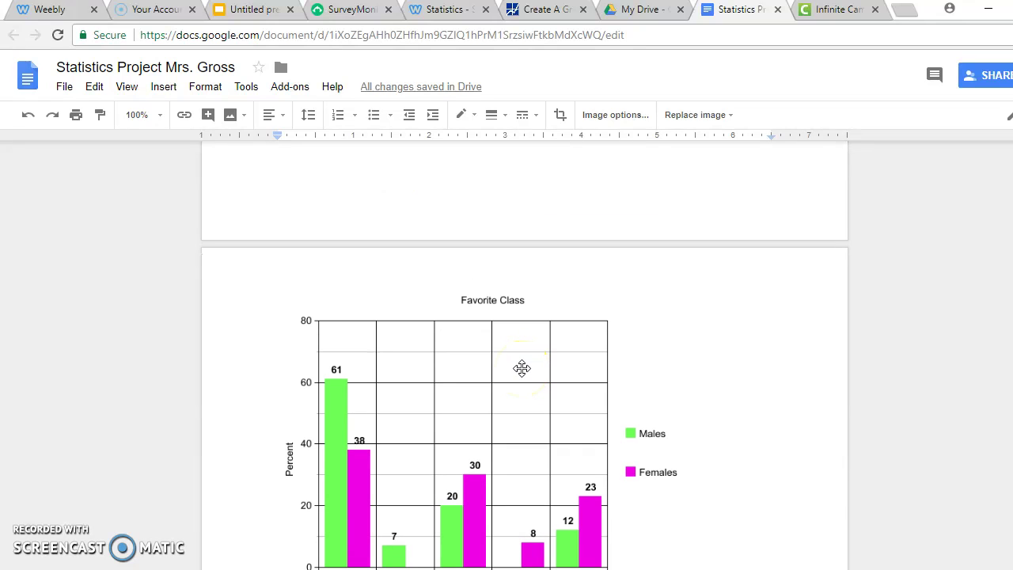
scroll(525, 366, "down", 5)
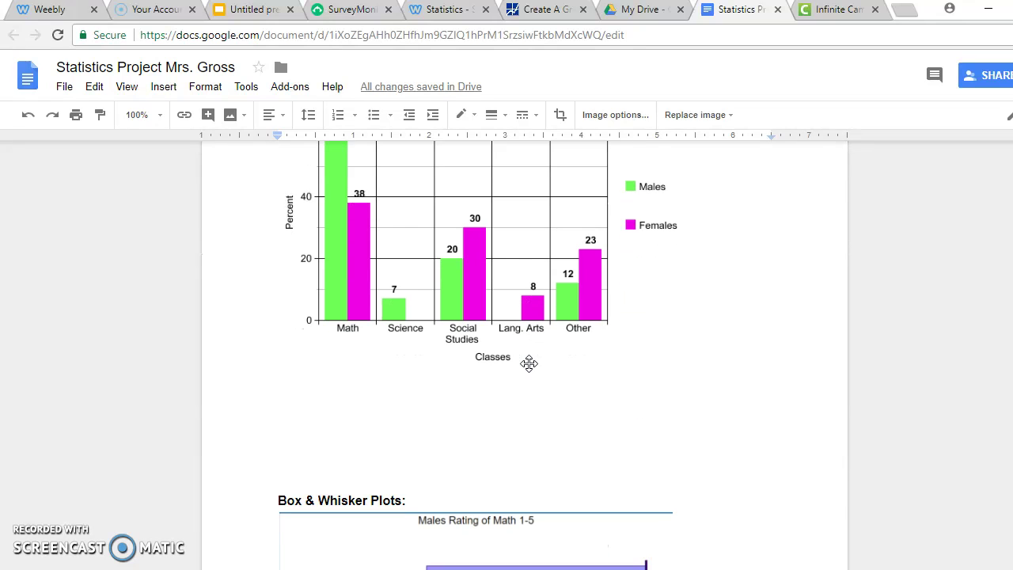